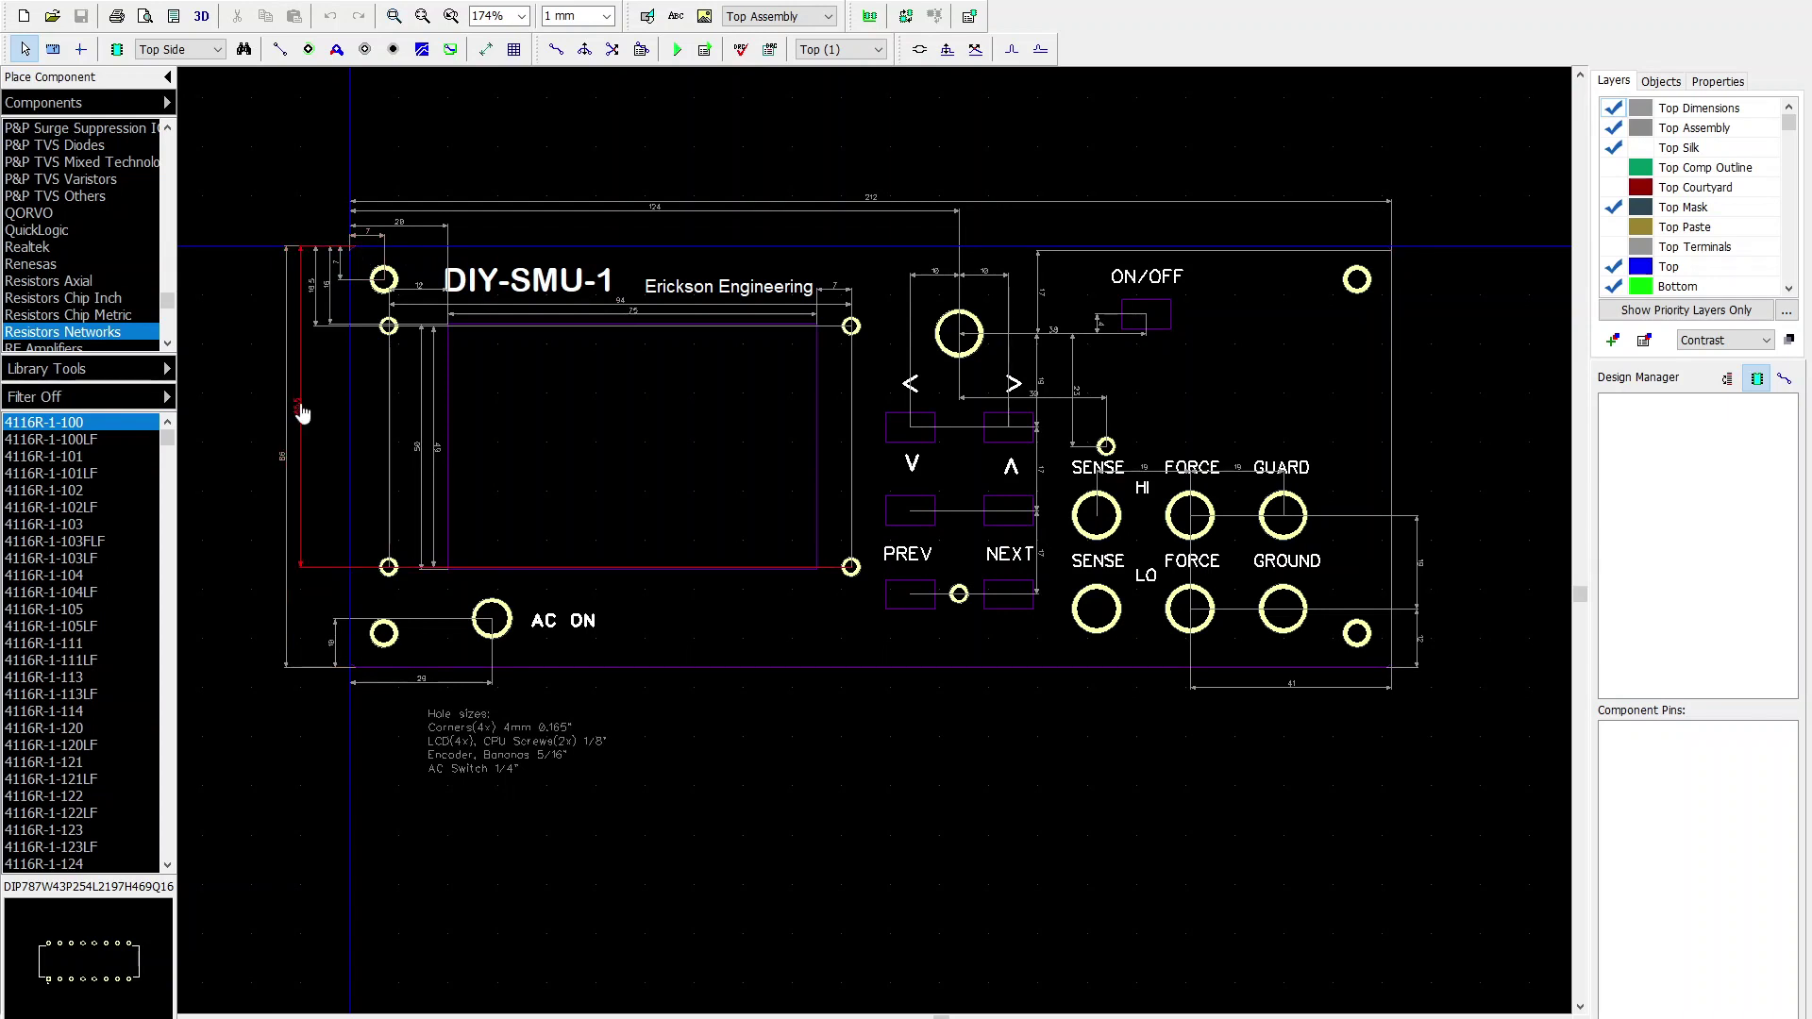
Select the rectangular board outline of the DIY-SMU-1 front panel in the PCB Layout canvas
click(529, 251)
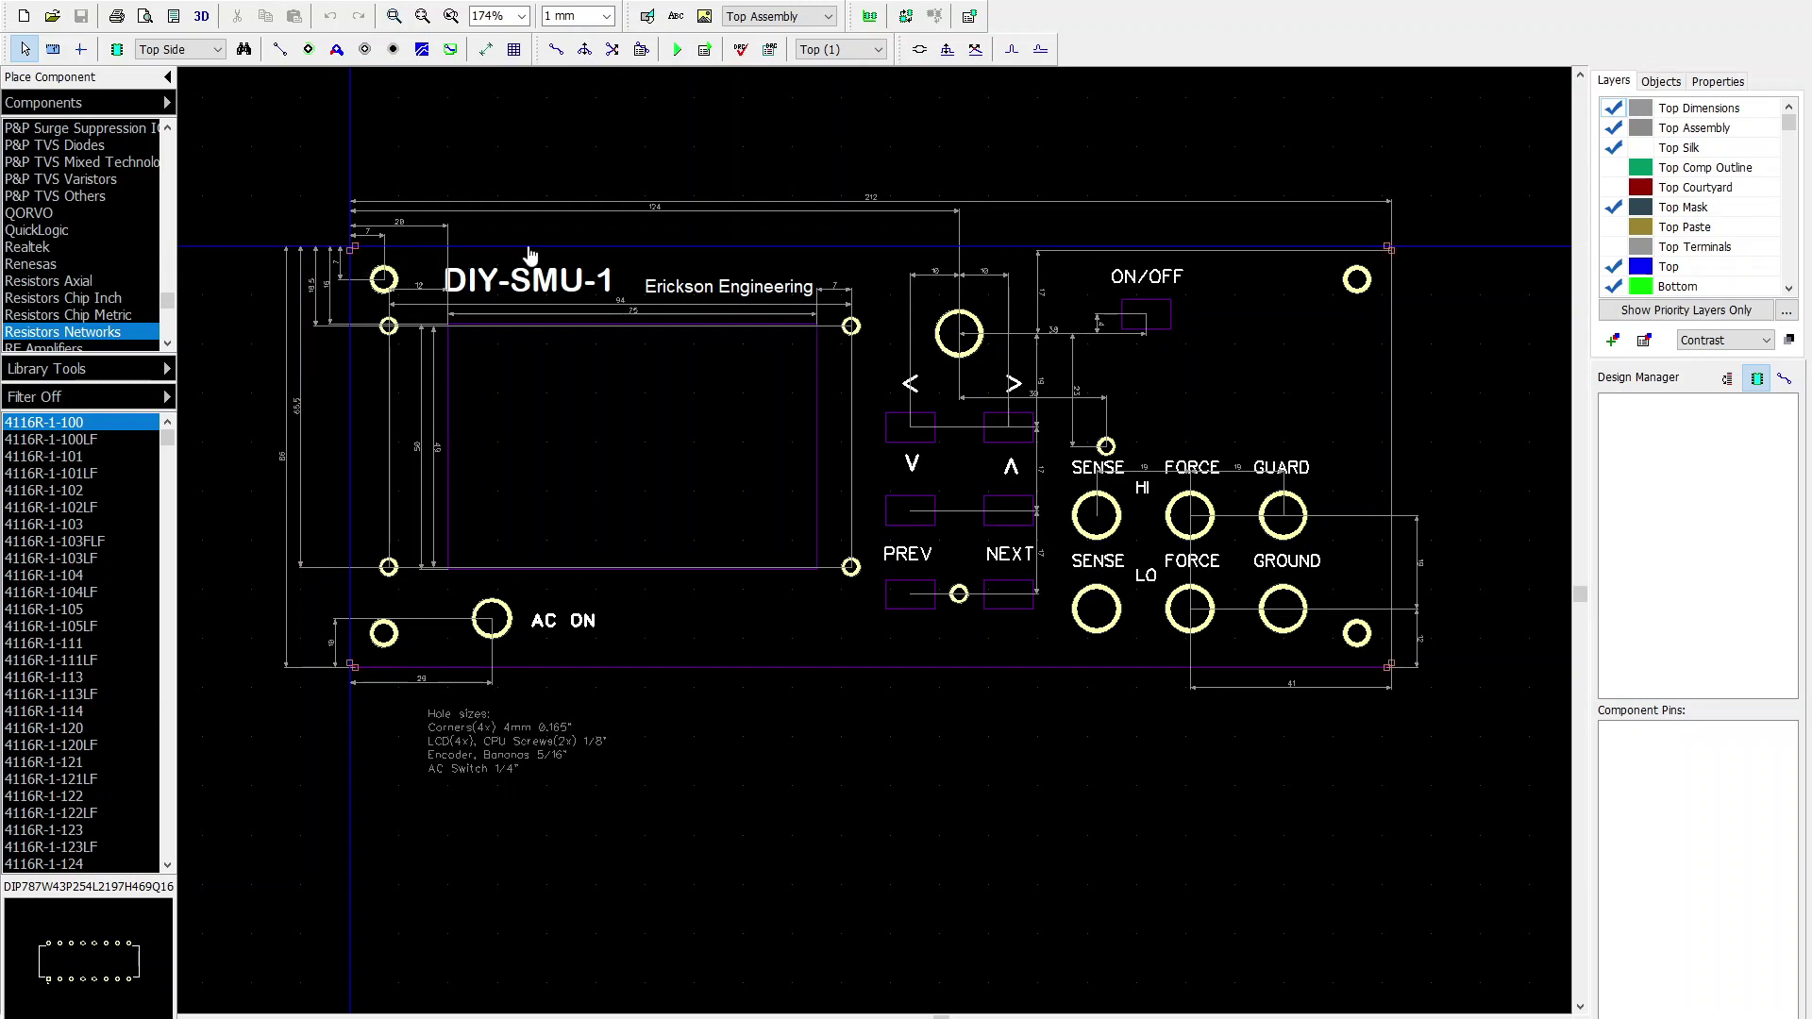
click(285, 459)
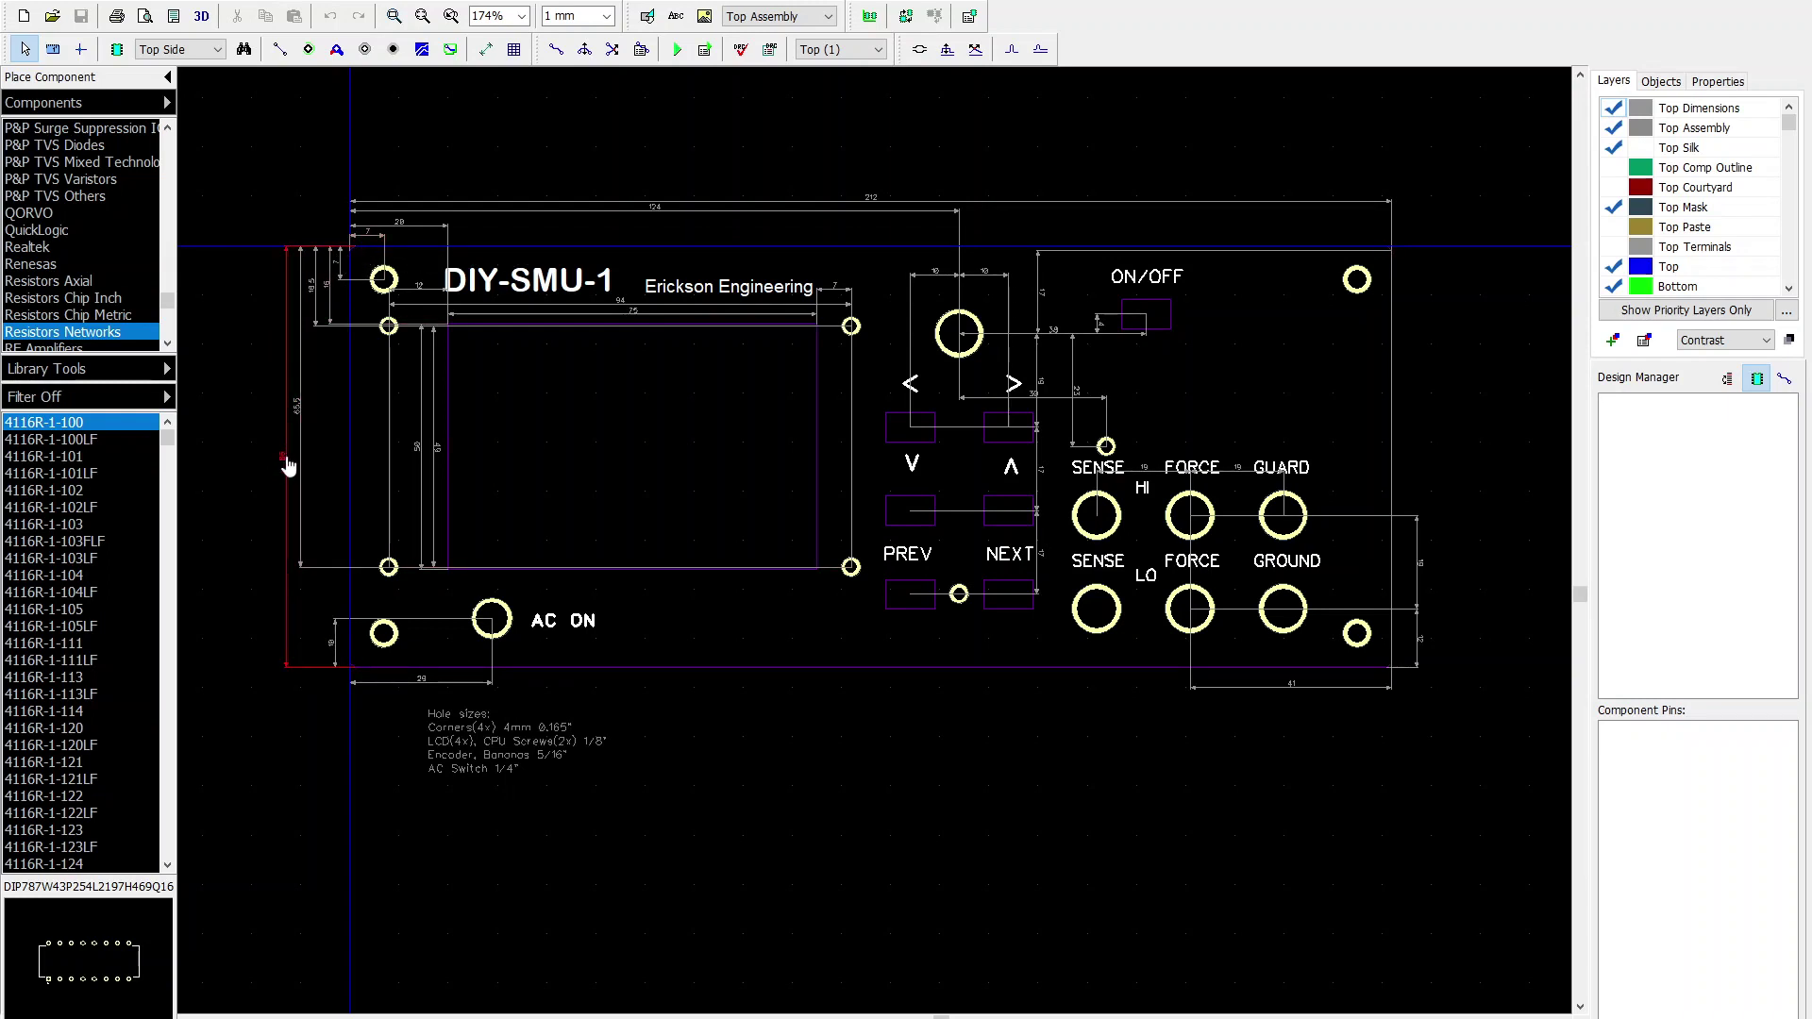
click(621, 513)
click(1391, 268)
click(820, 401)
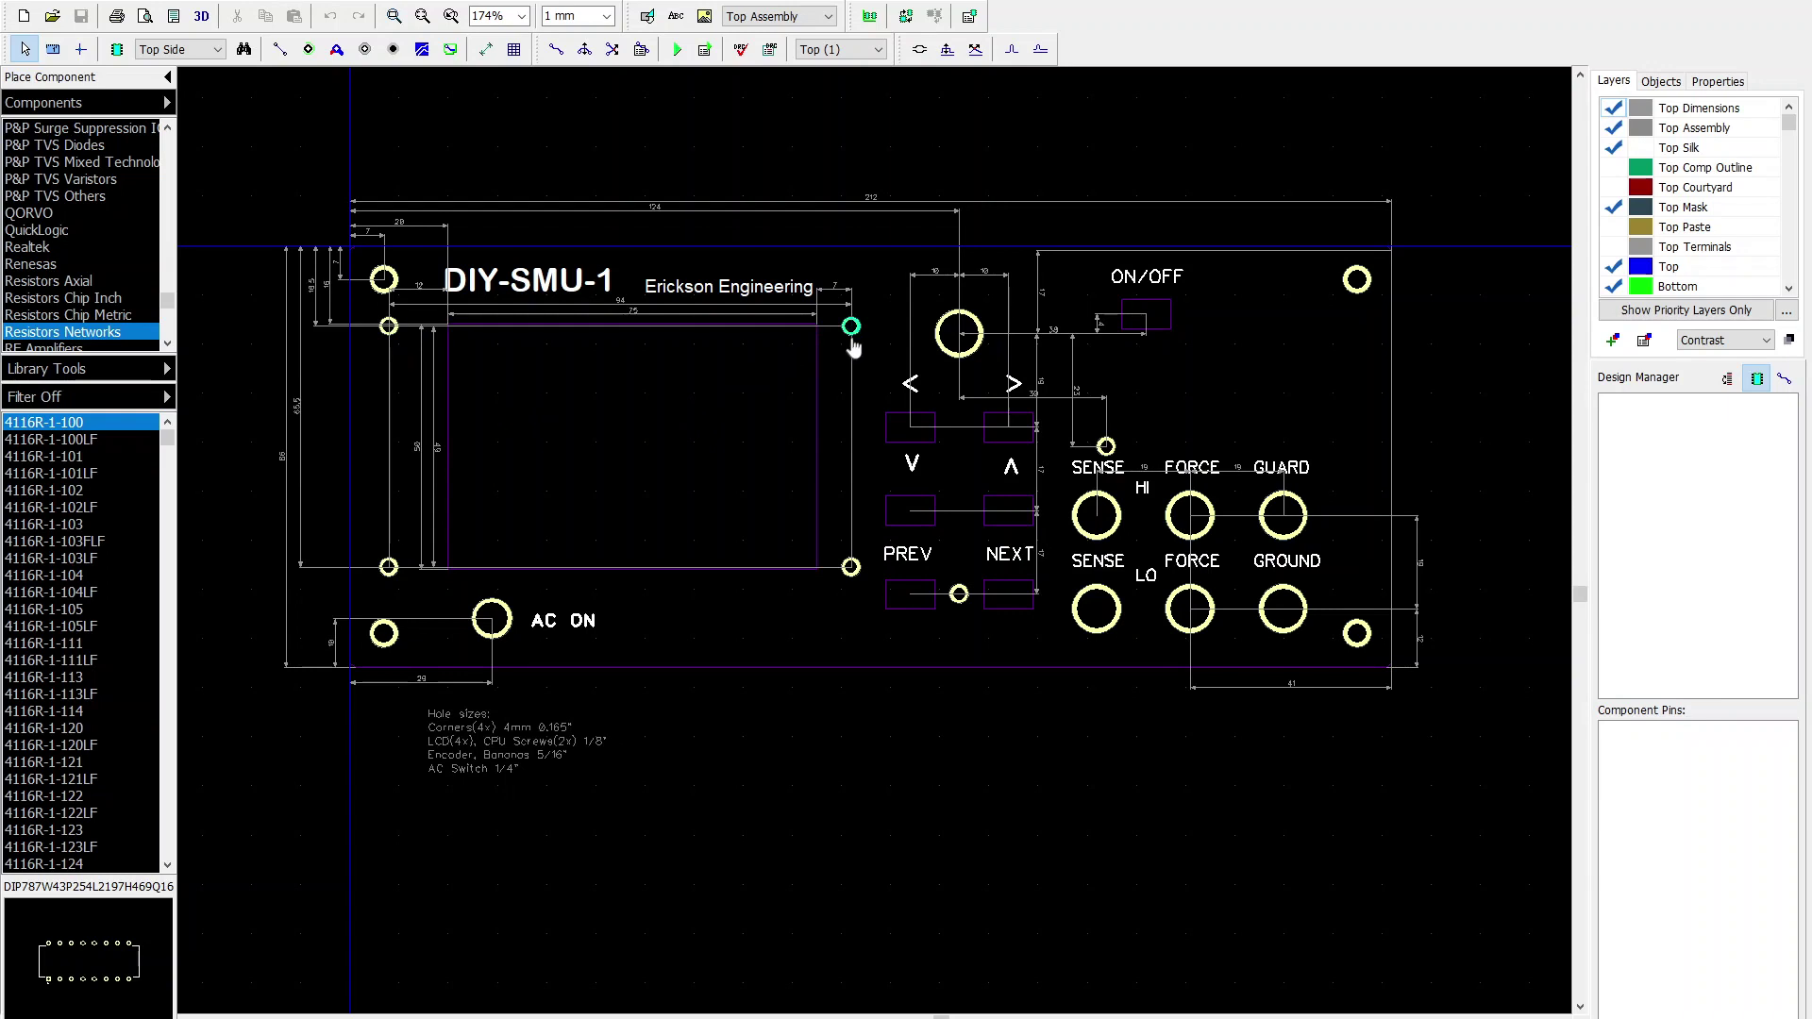
click(852, 337)
click(387, 287)
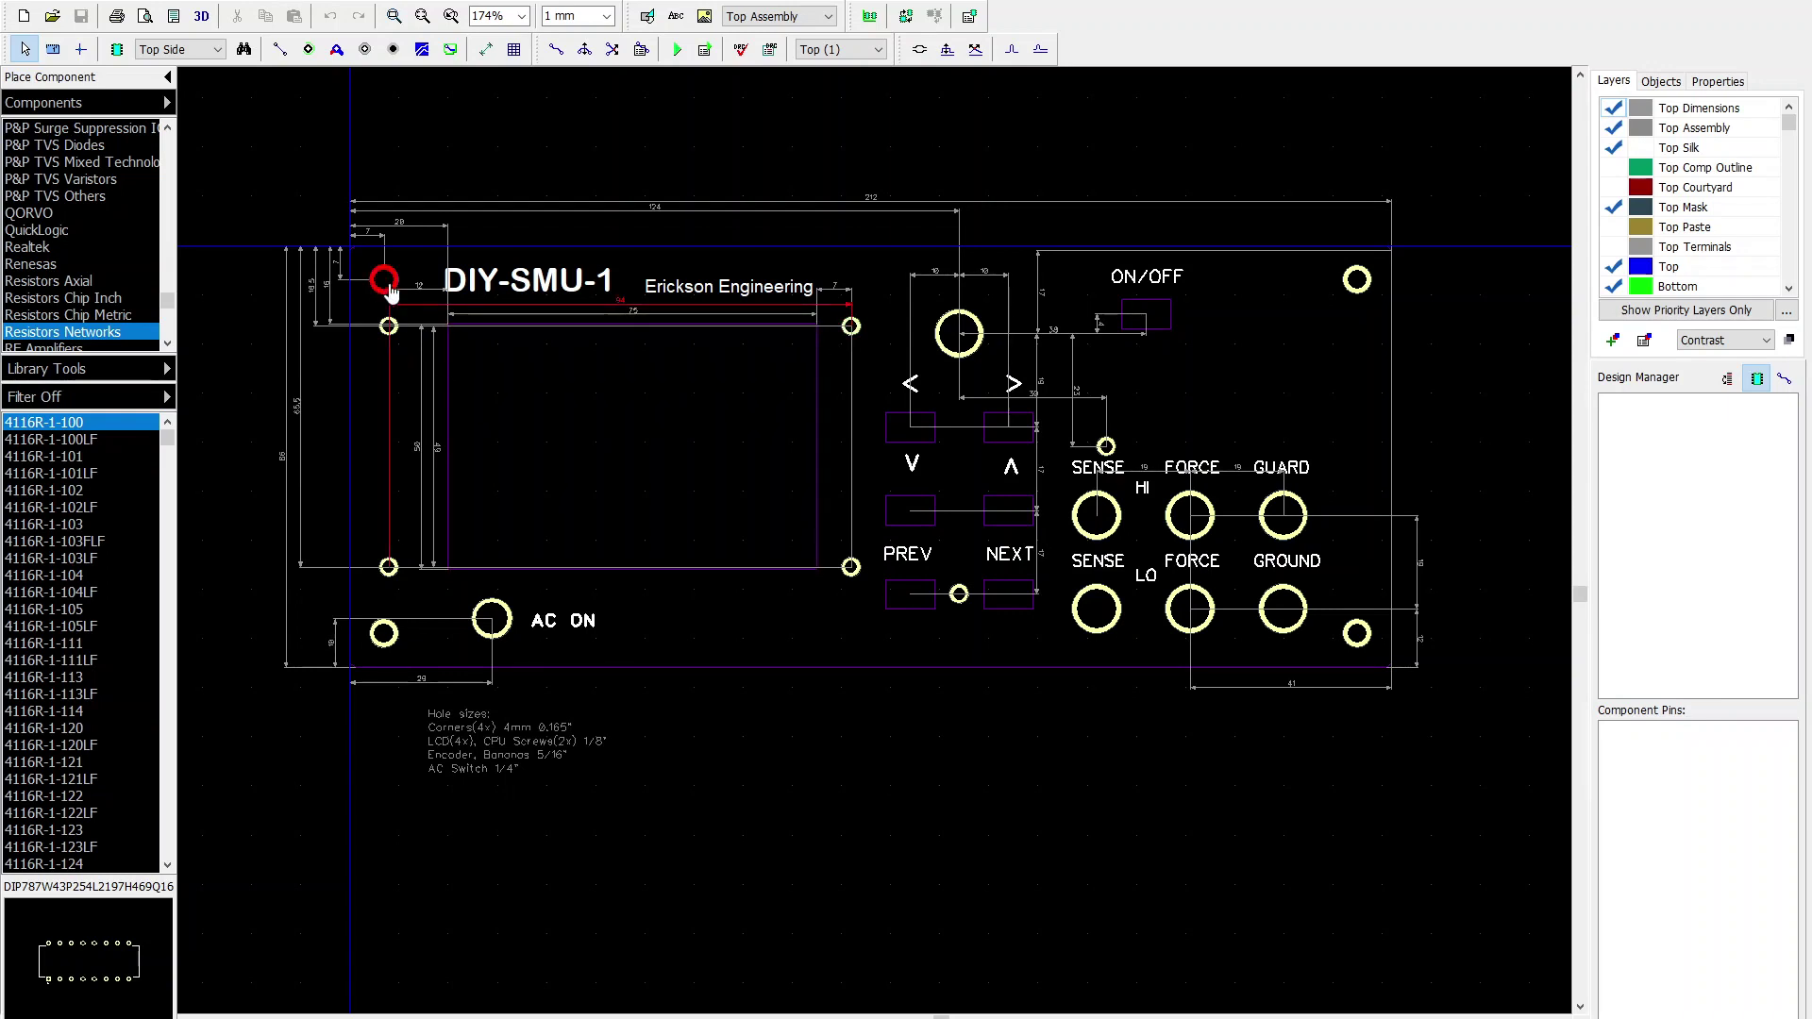
click(387, 274)
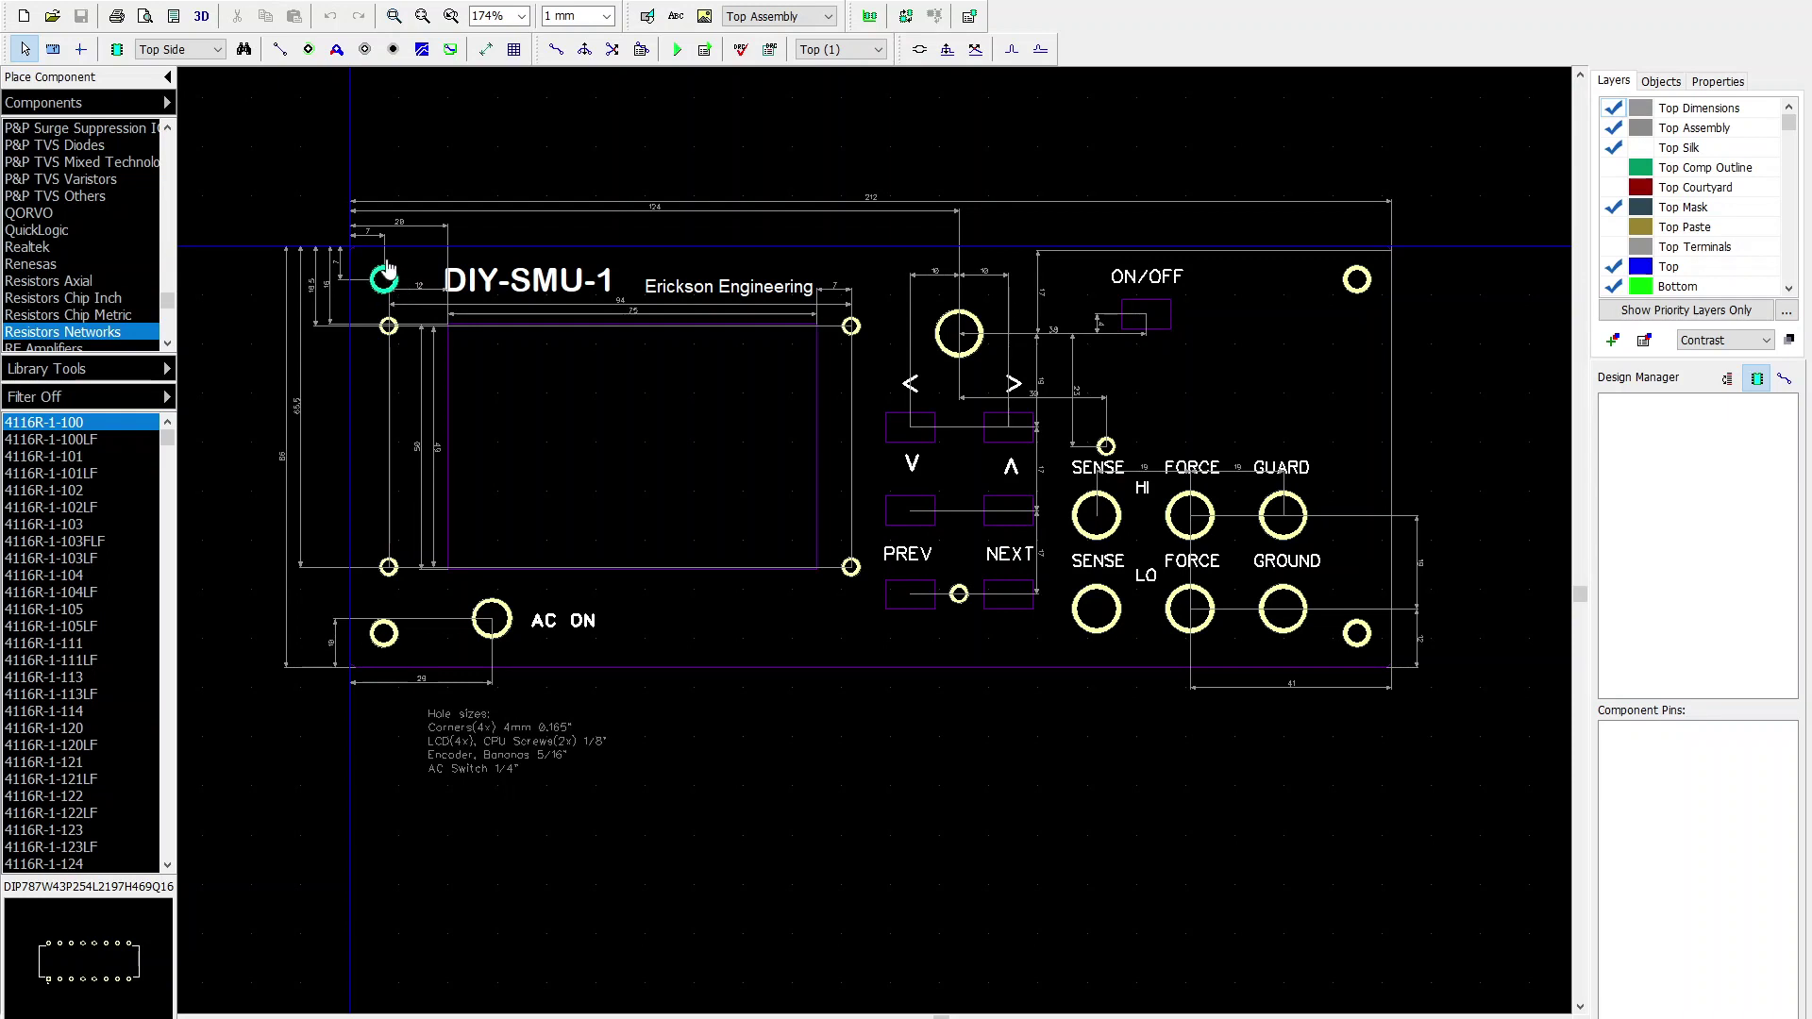
click(387, 276)
click(392, 286)
click(383, 634)
click(370, 266)
click(383, 278)
click(1357, 280)
click(1345, 642)
click(377, 643)
click(497, 636)
click(977, 350)
click(1205, 323)
click(958, 358)
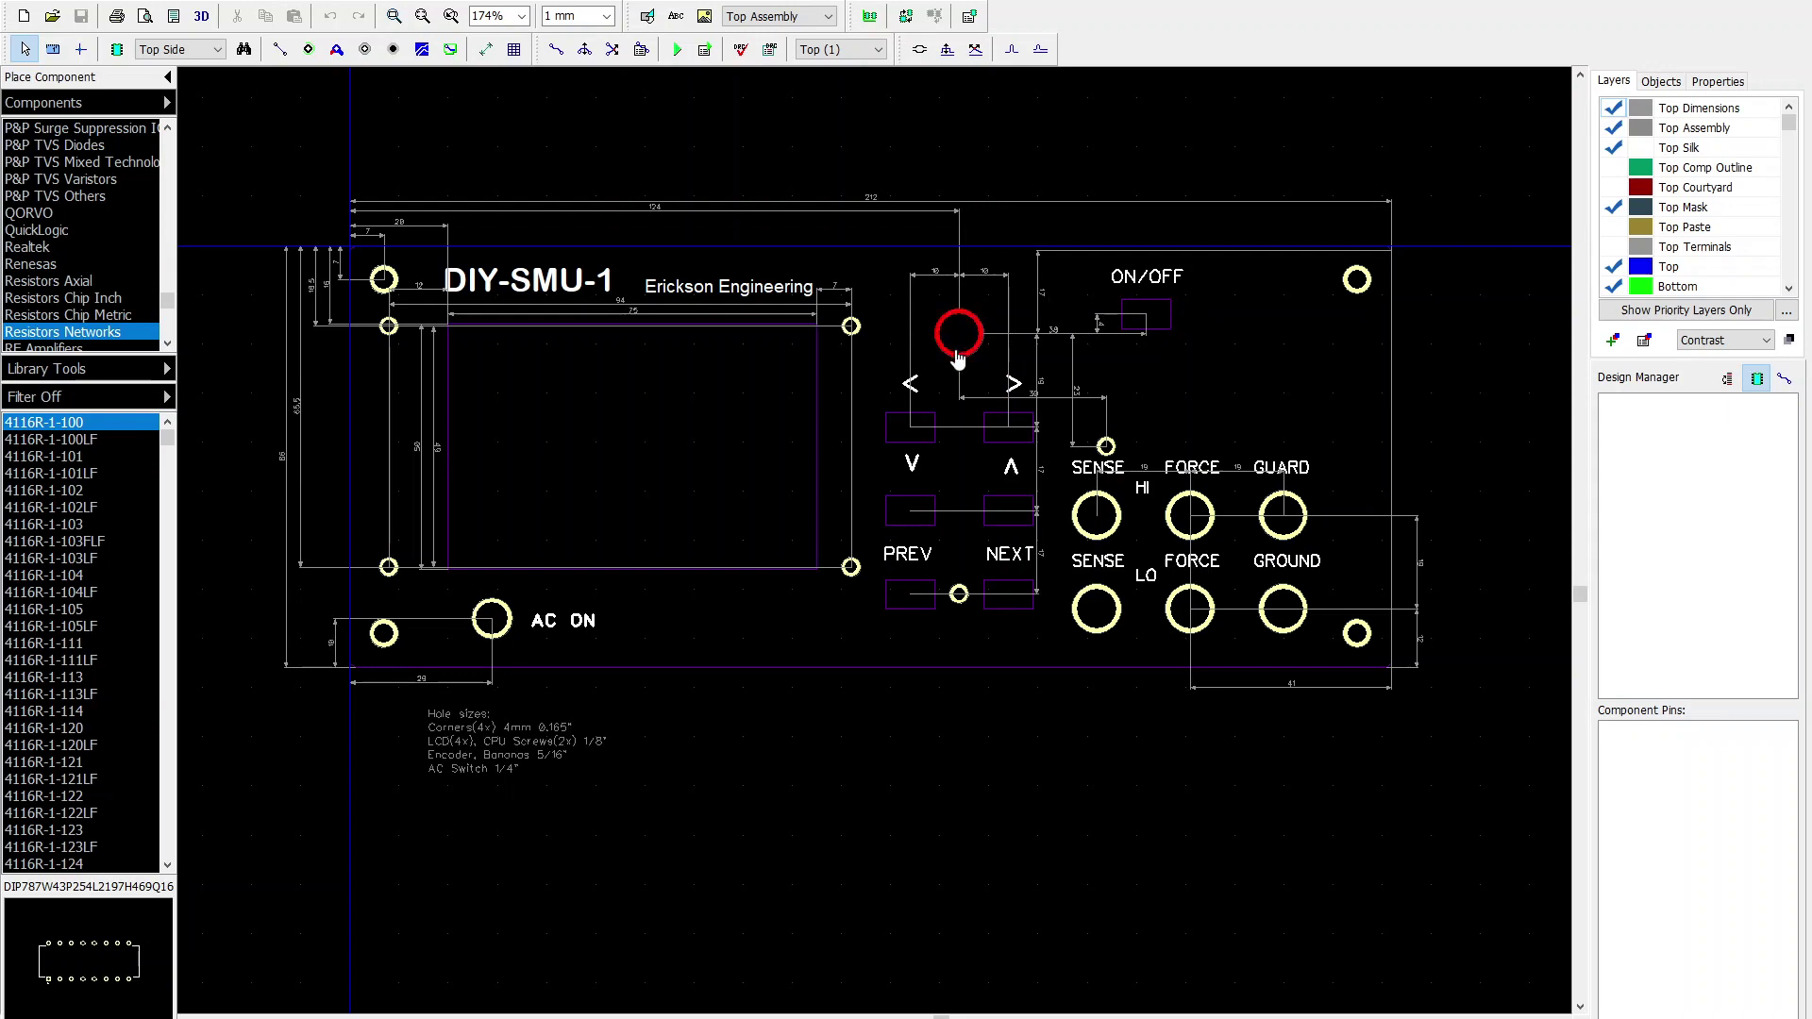
click(961, 439)
click(1106, 445)
click(962, 340)
drag(965, 342, 965, 240)
key(ctrl+z)
click(961, 376)
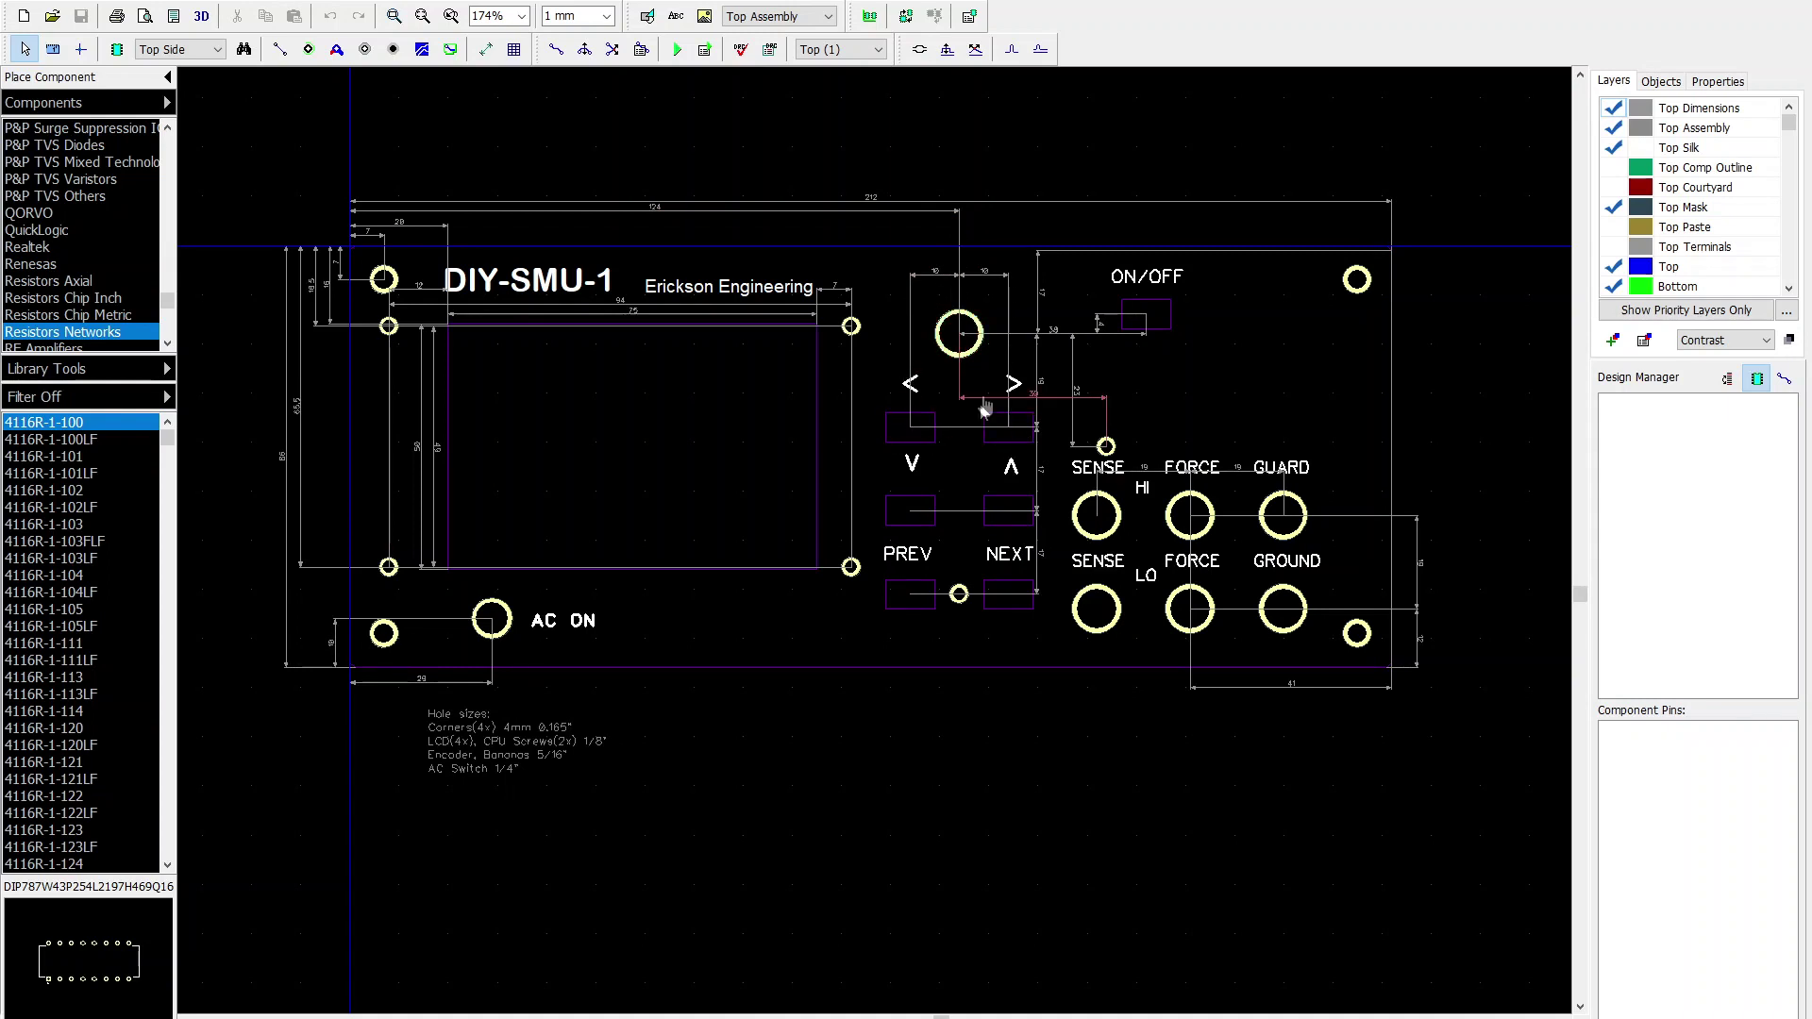
click(965, 341)
click(1207, 498)
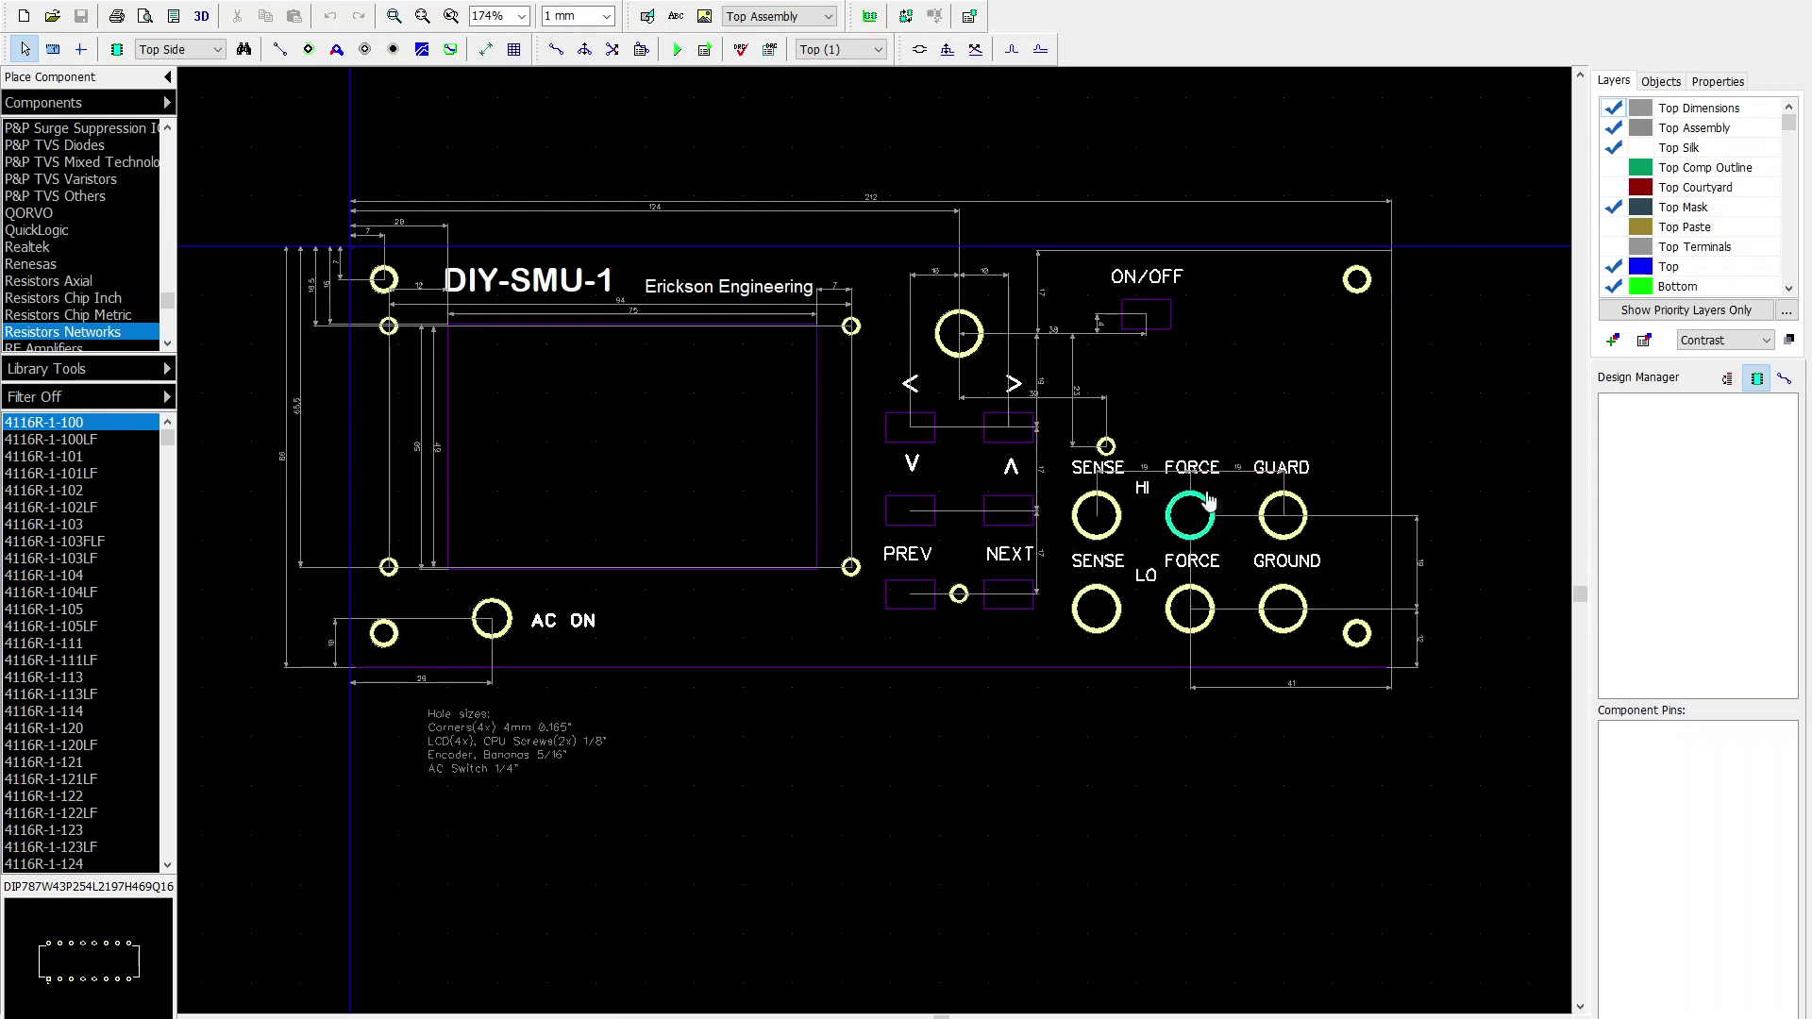
click(1244, 423)
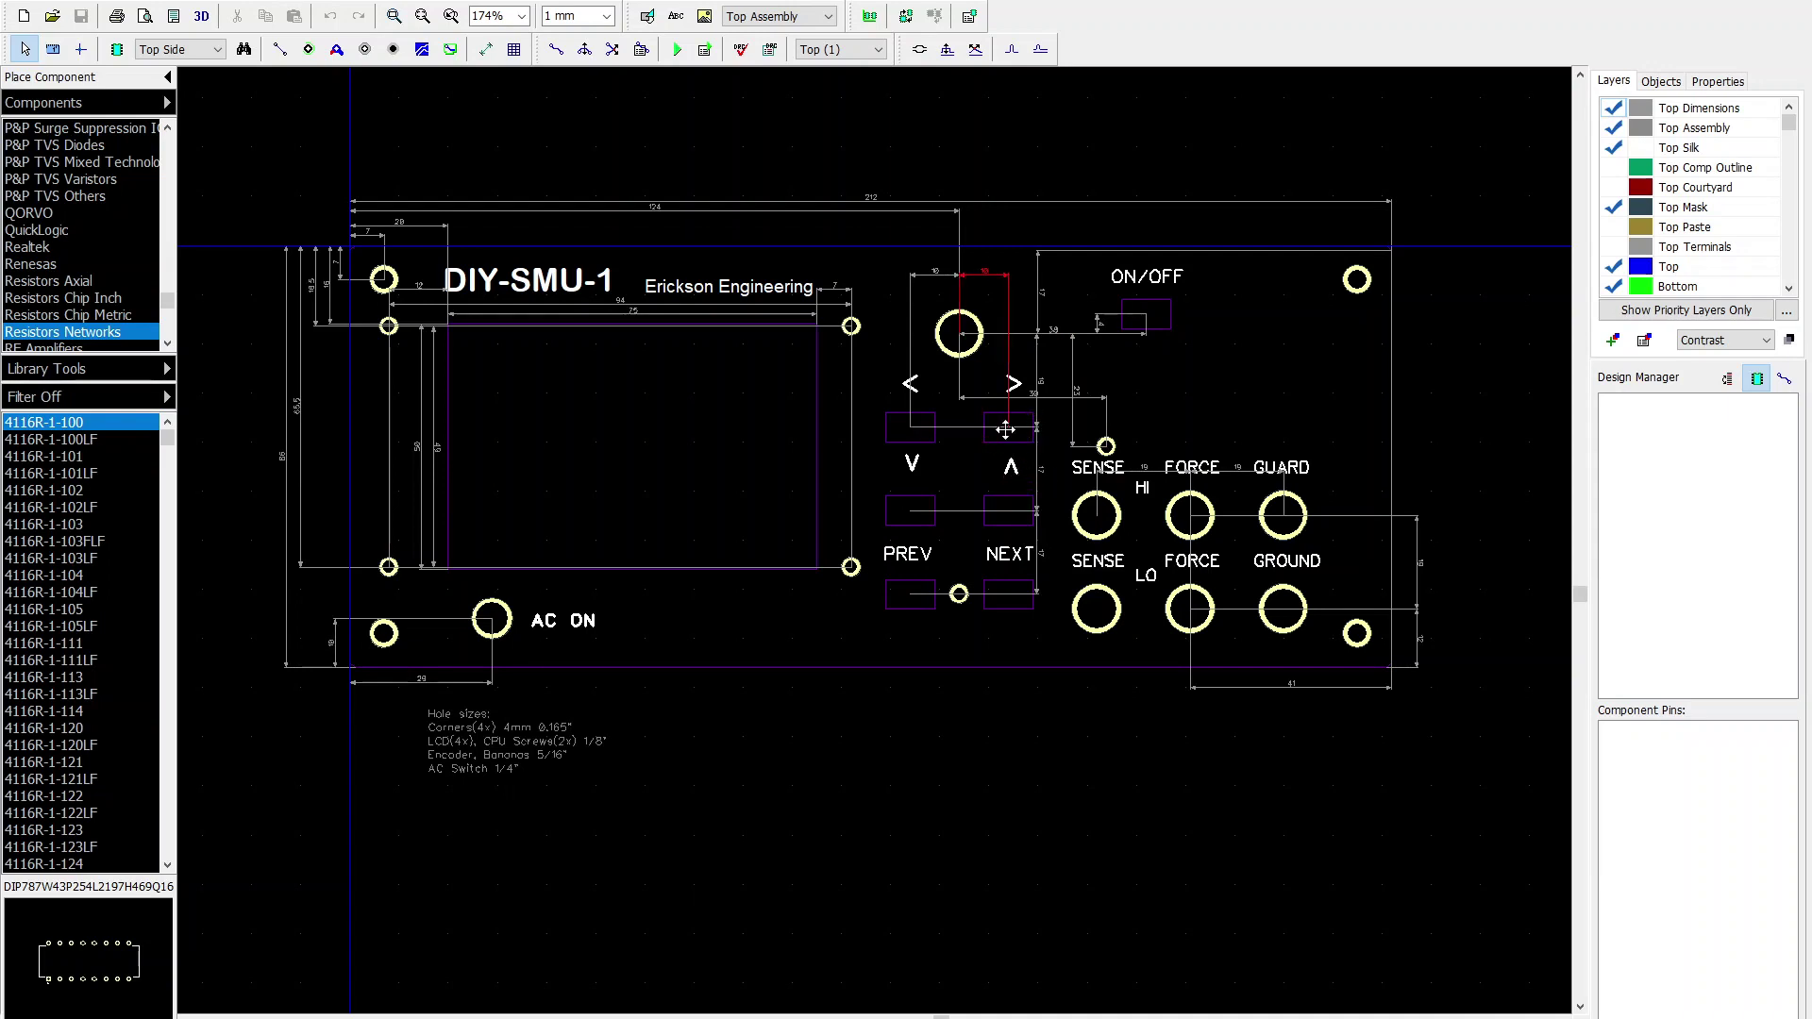
click(1007, 429)
click(1163, 332)
click(542, 289)
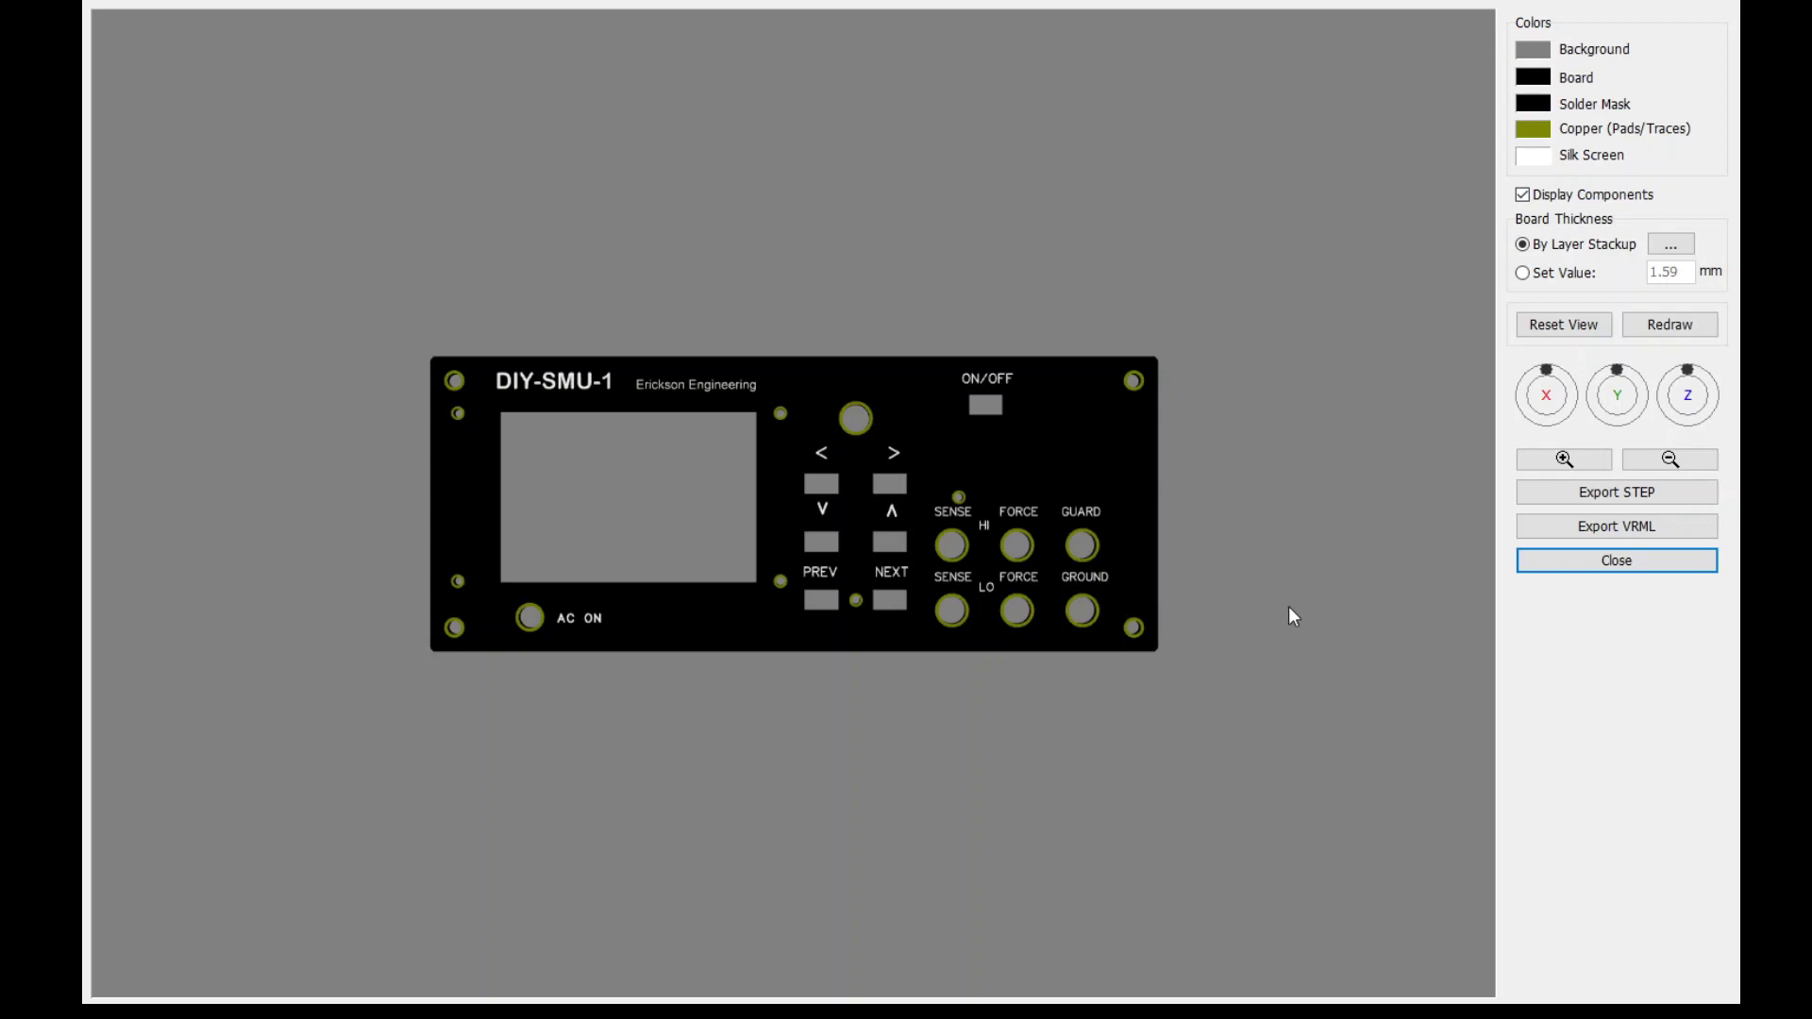
Rotate the 3D preview of the front panel to show its back side
mouse_move(1244, 715)
mouse_down()
mouse_move(837, 706)
mouse_move(898, 720)
mouse_move(1240, 687)
mouse_move(1238, 767)
mouse_move(1246, 683)
mouse_up()
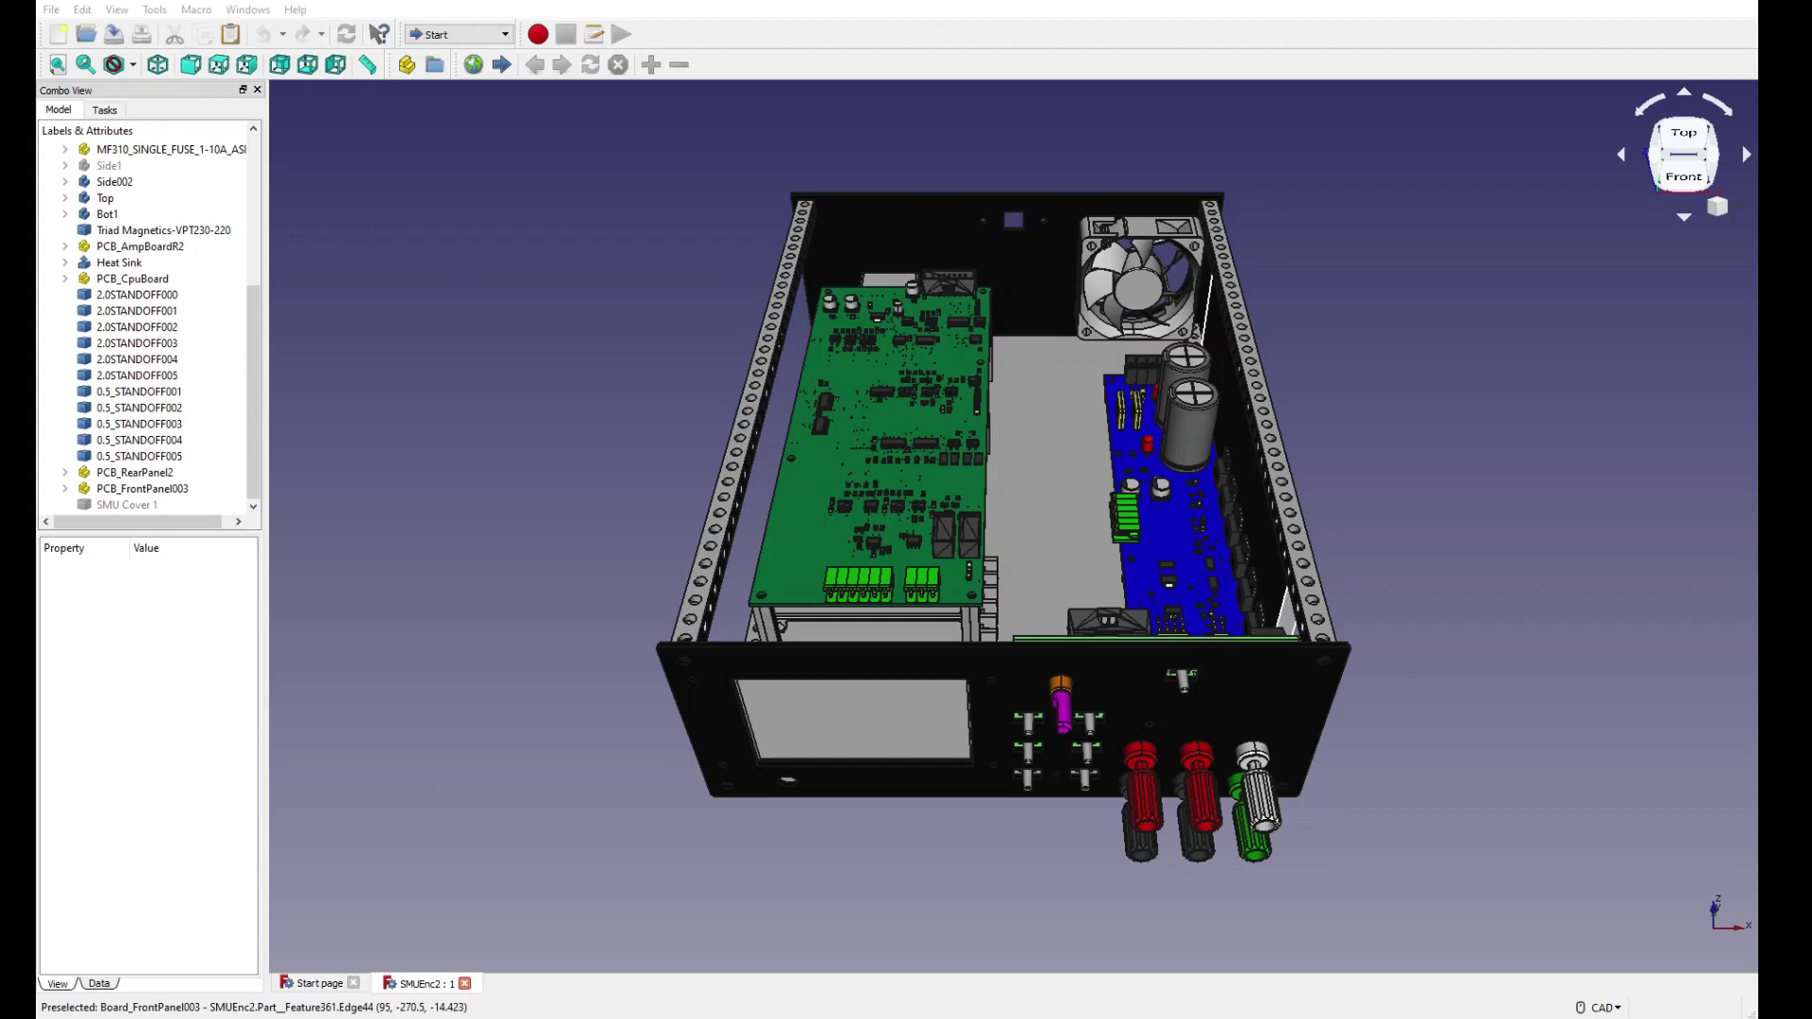
Orbit the assembly to a tilted Left view showing the toroidal transformer beneath the boards
middle_drag(529, 604, 861, 624)
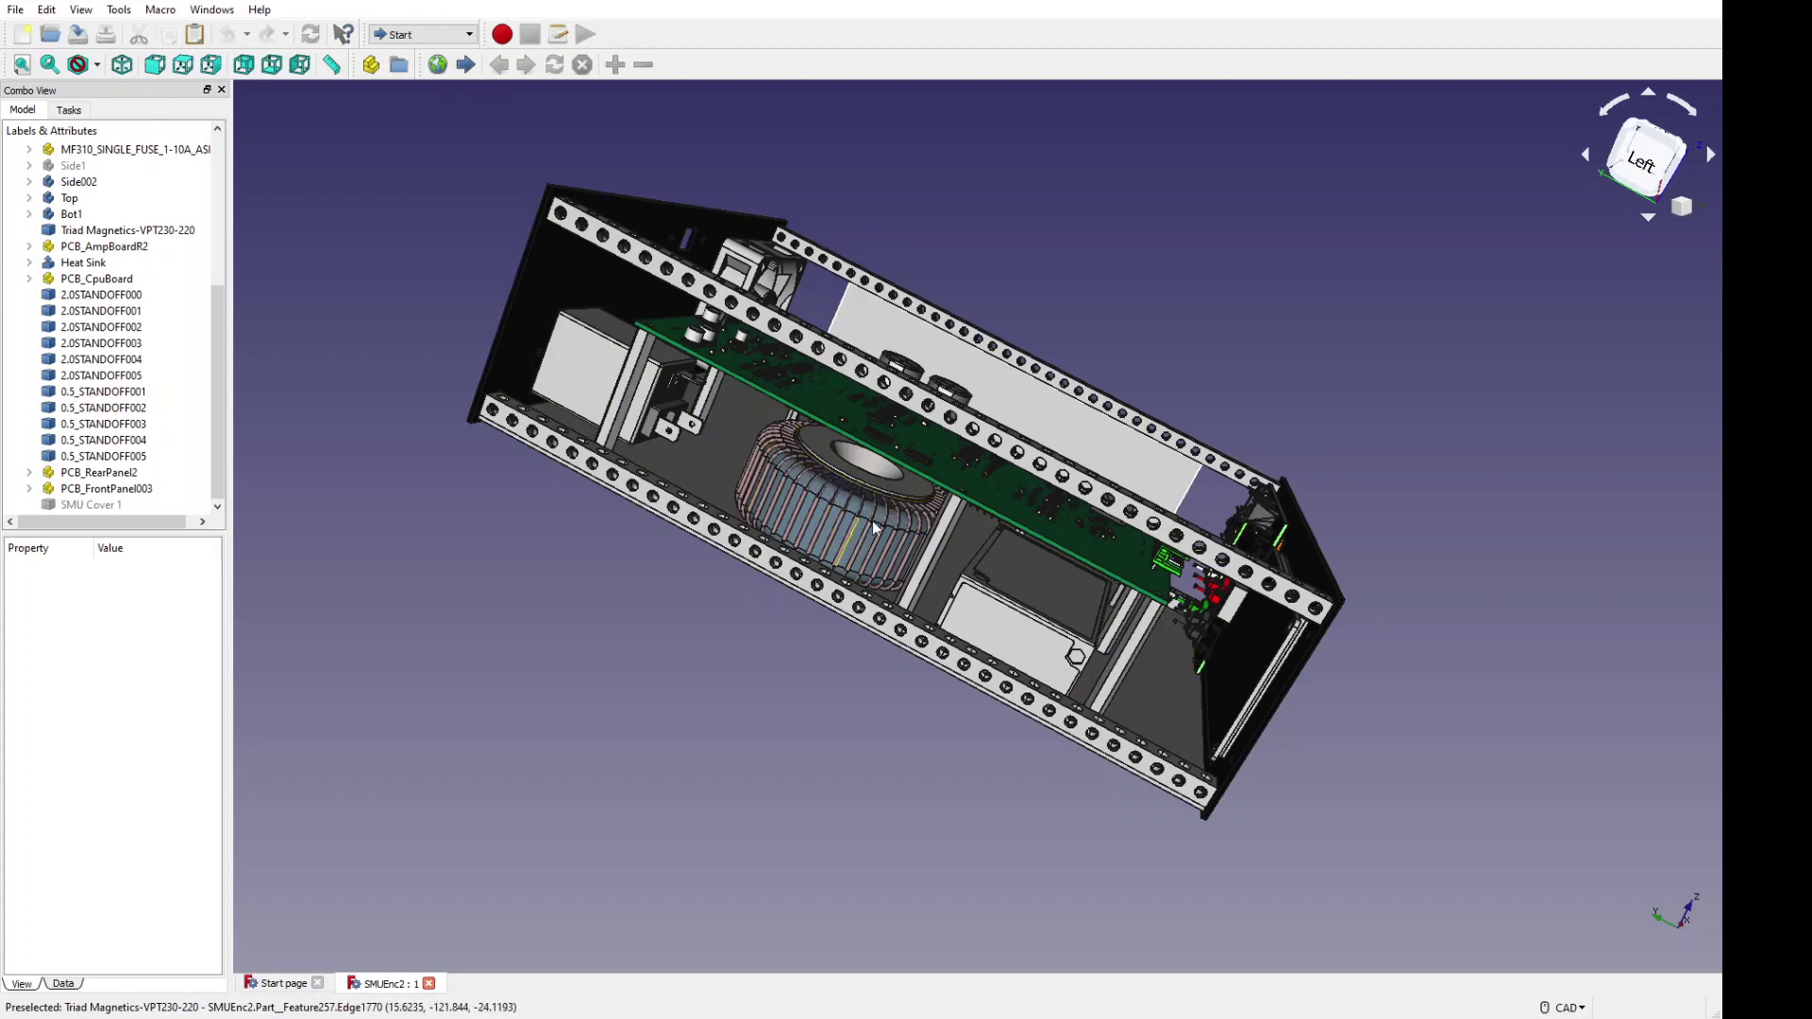
middle_drag(789, 660, 599, 627)
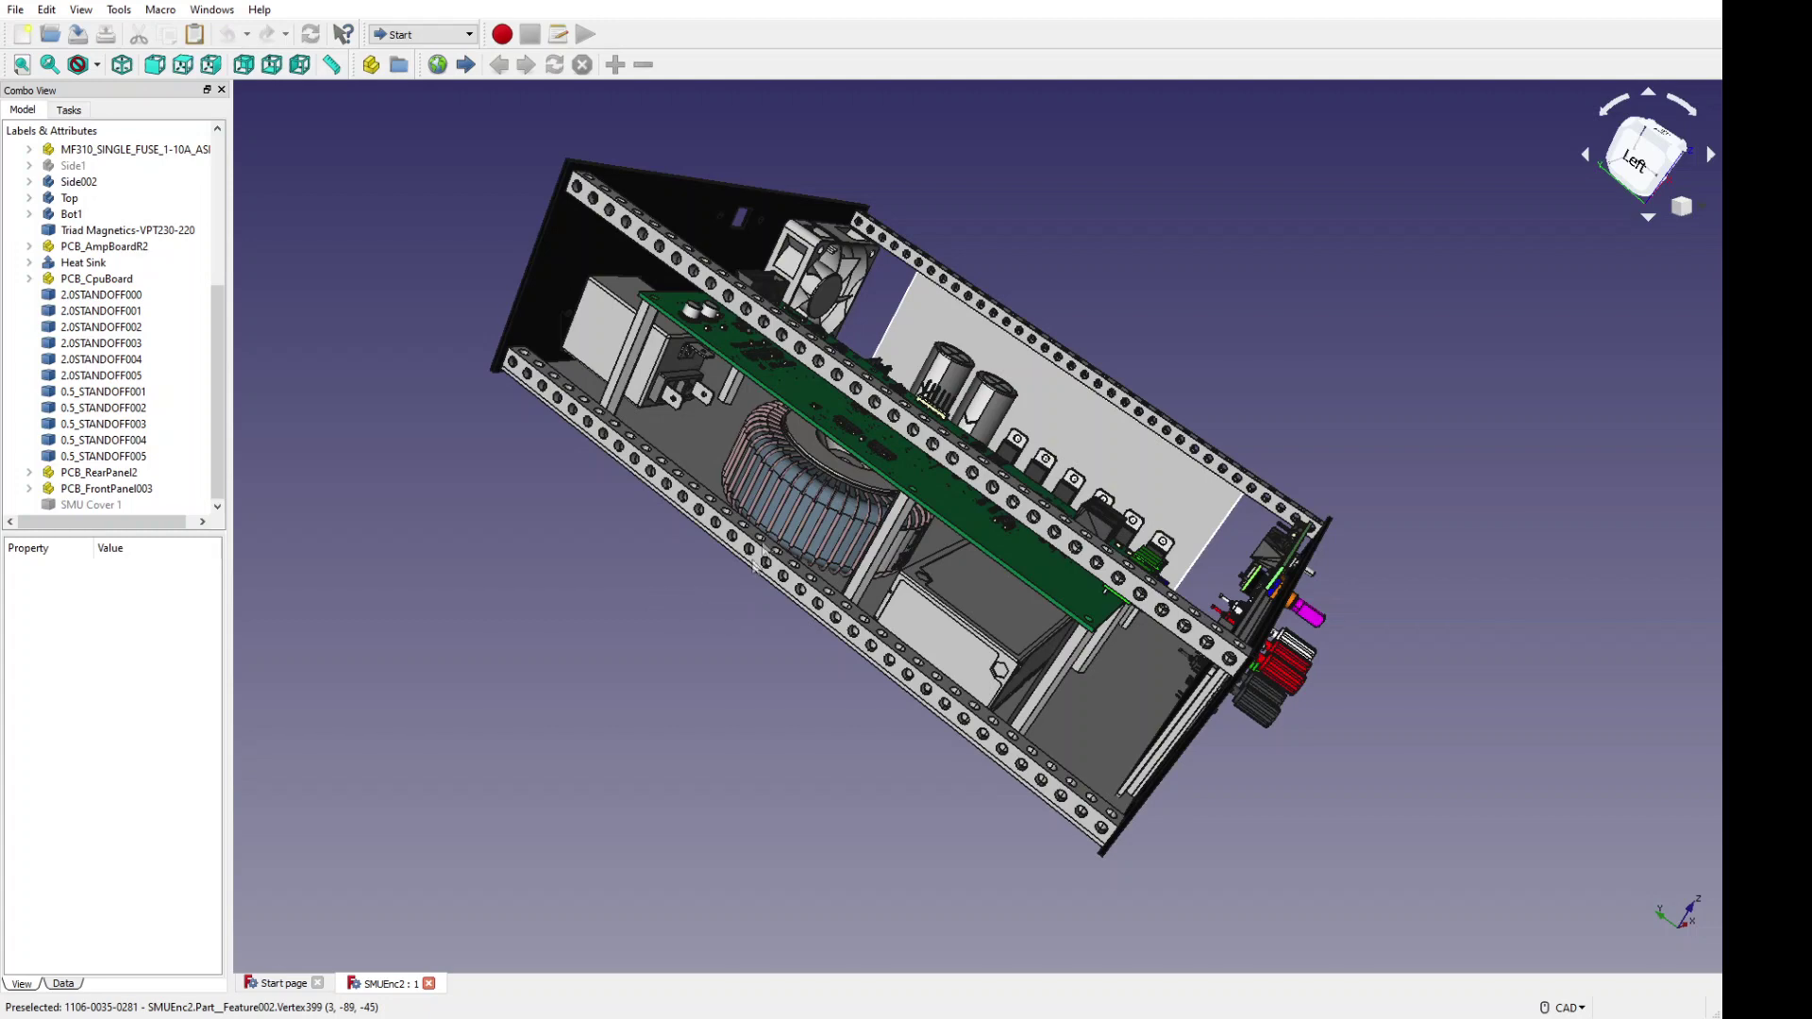
middle_drag(639, 591, 897, 585)
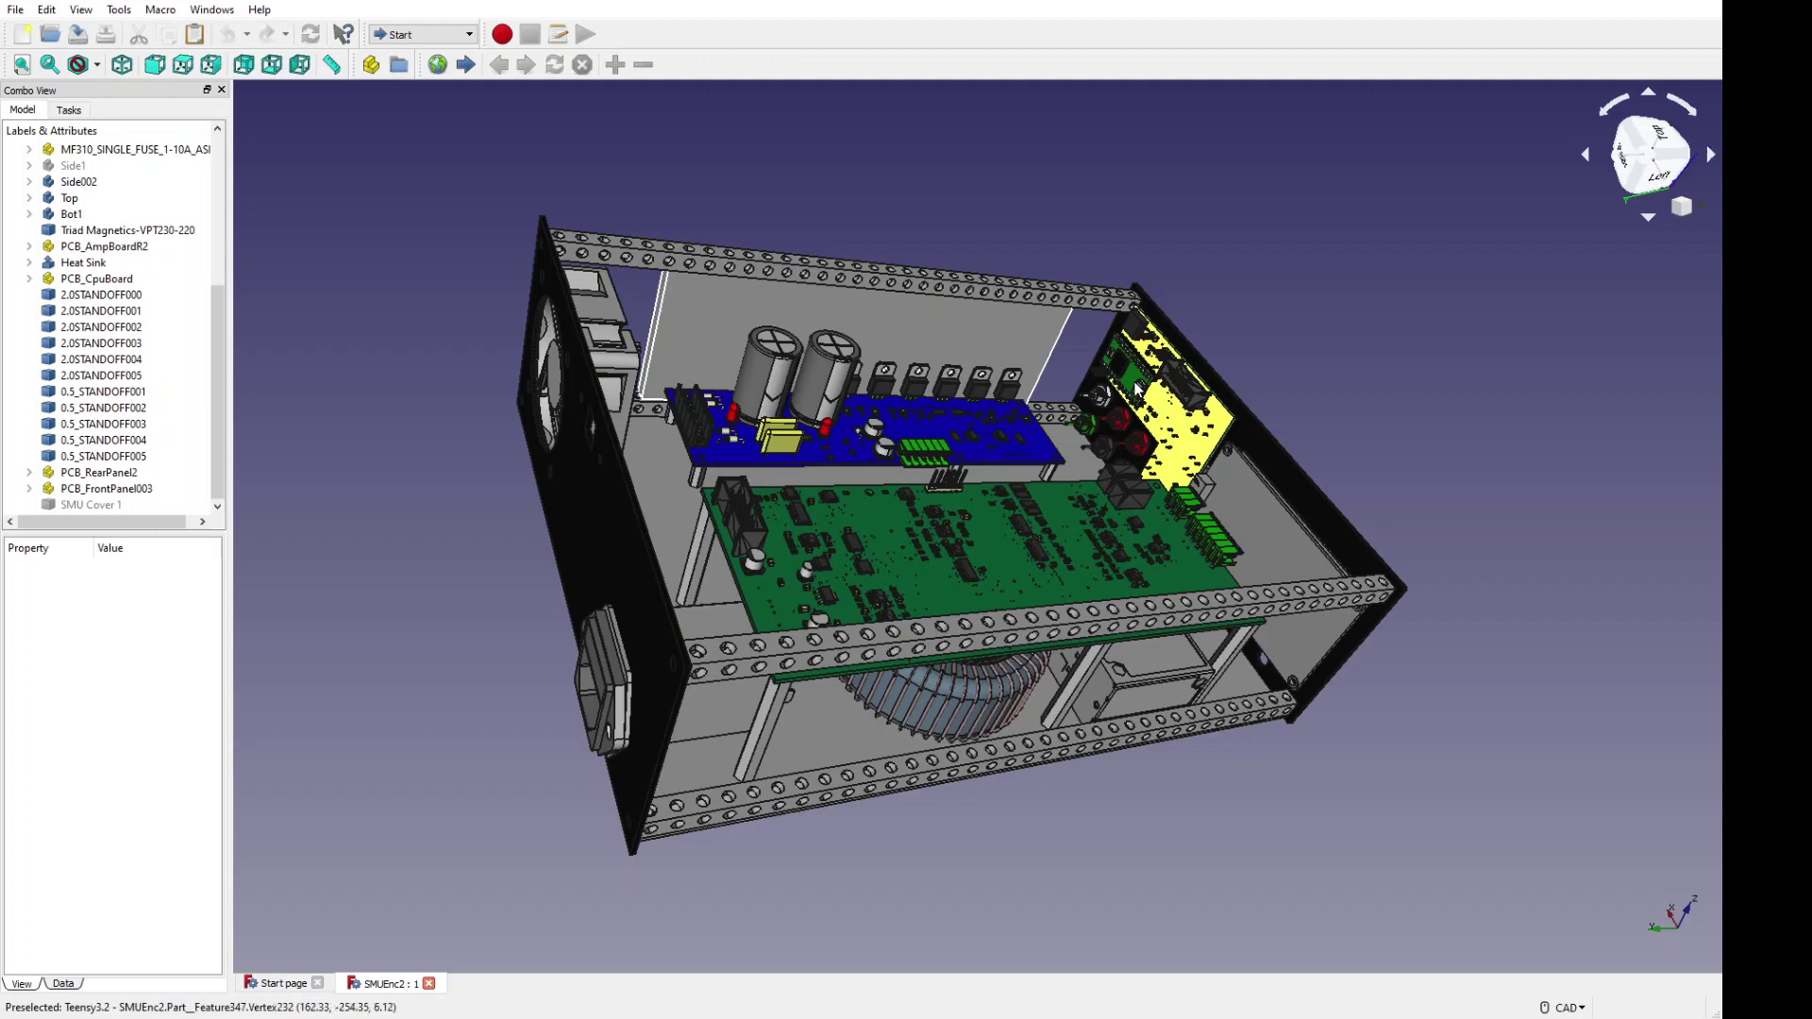
Zoom in on the Teensy board behind the front panel, then zoom back out to the whole enclosure
scroll(1133, 377, up, 5)
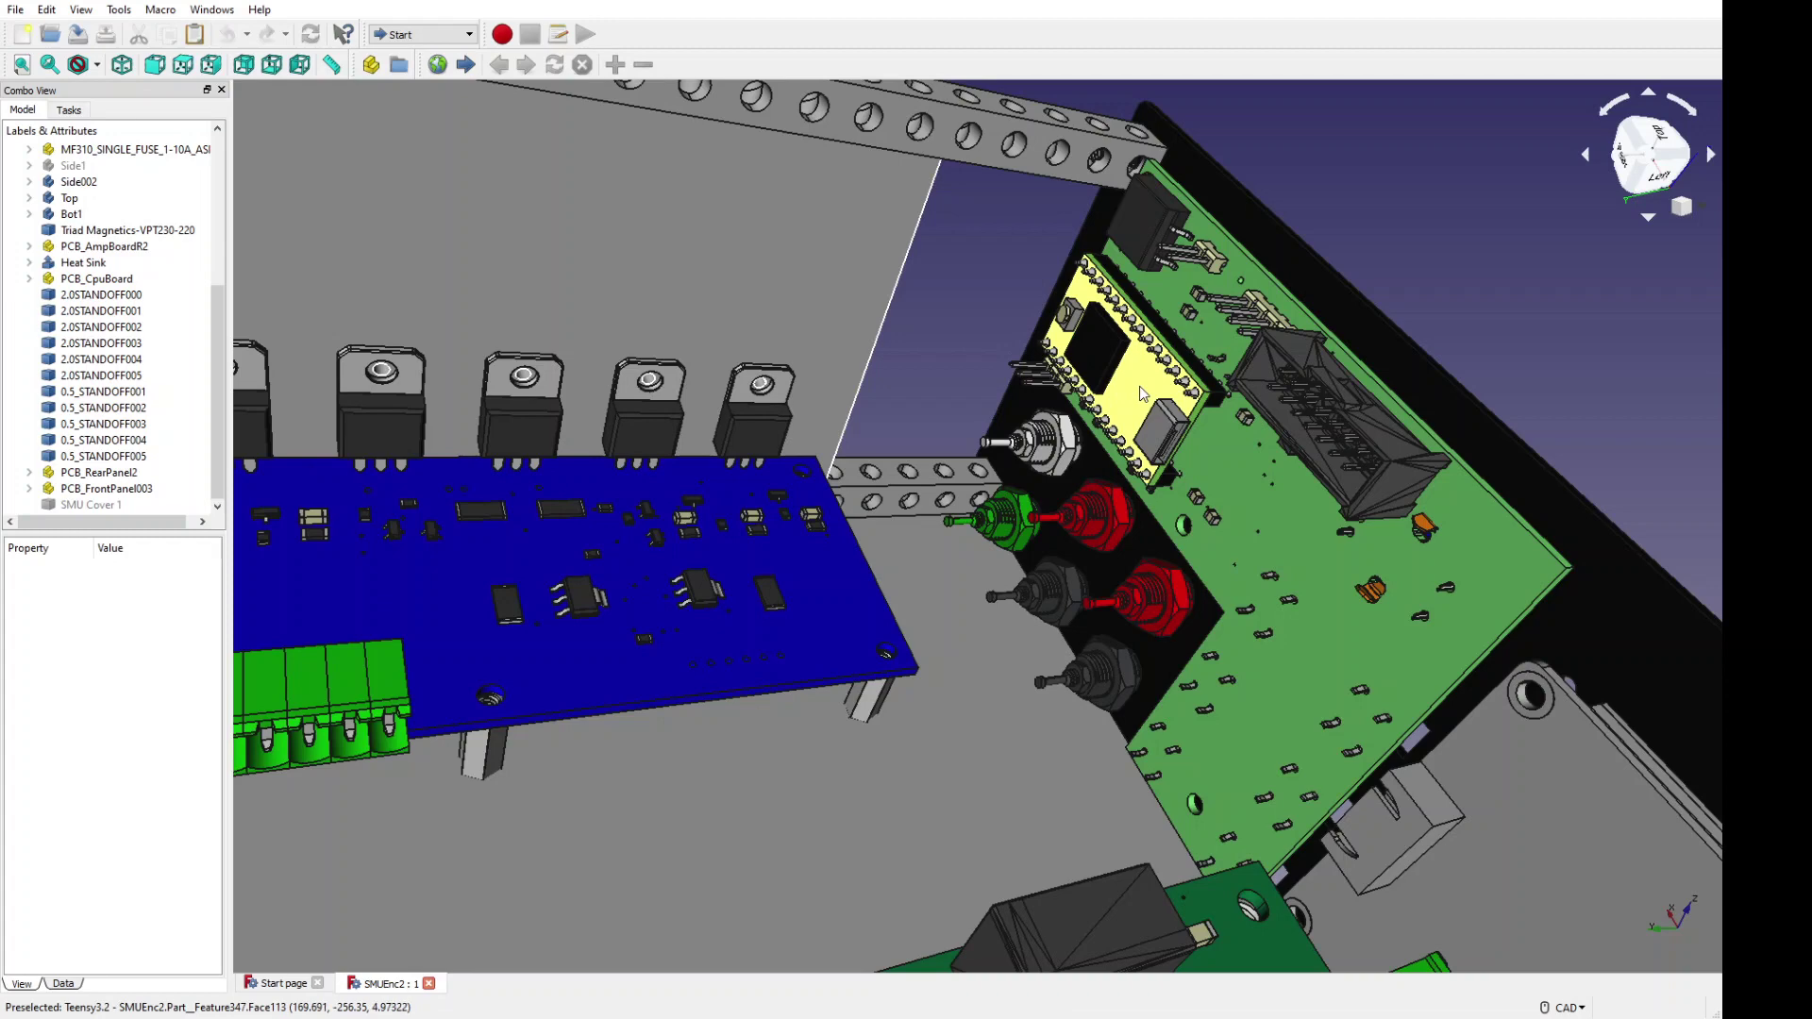
scroll(1140, 395, down, 5)
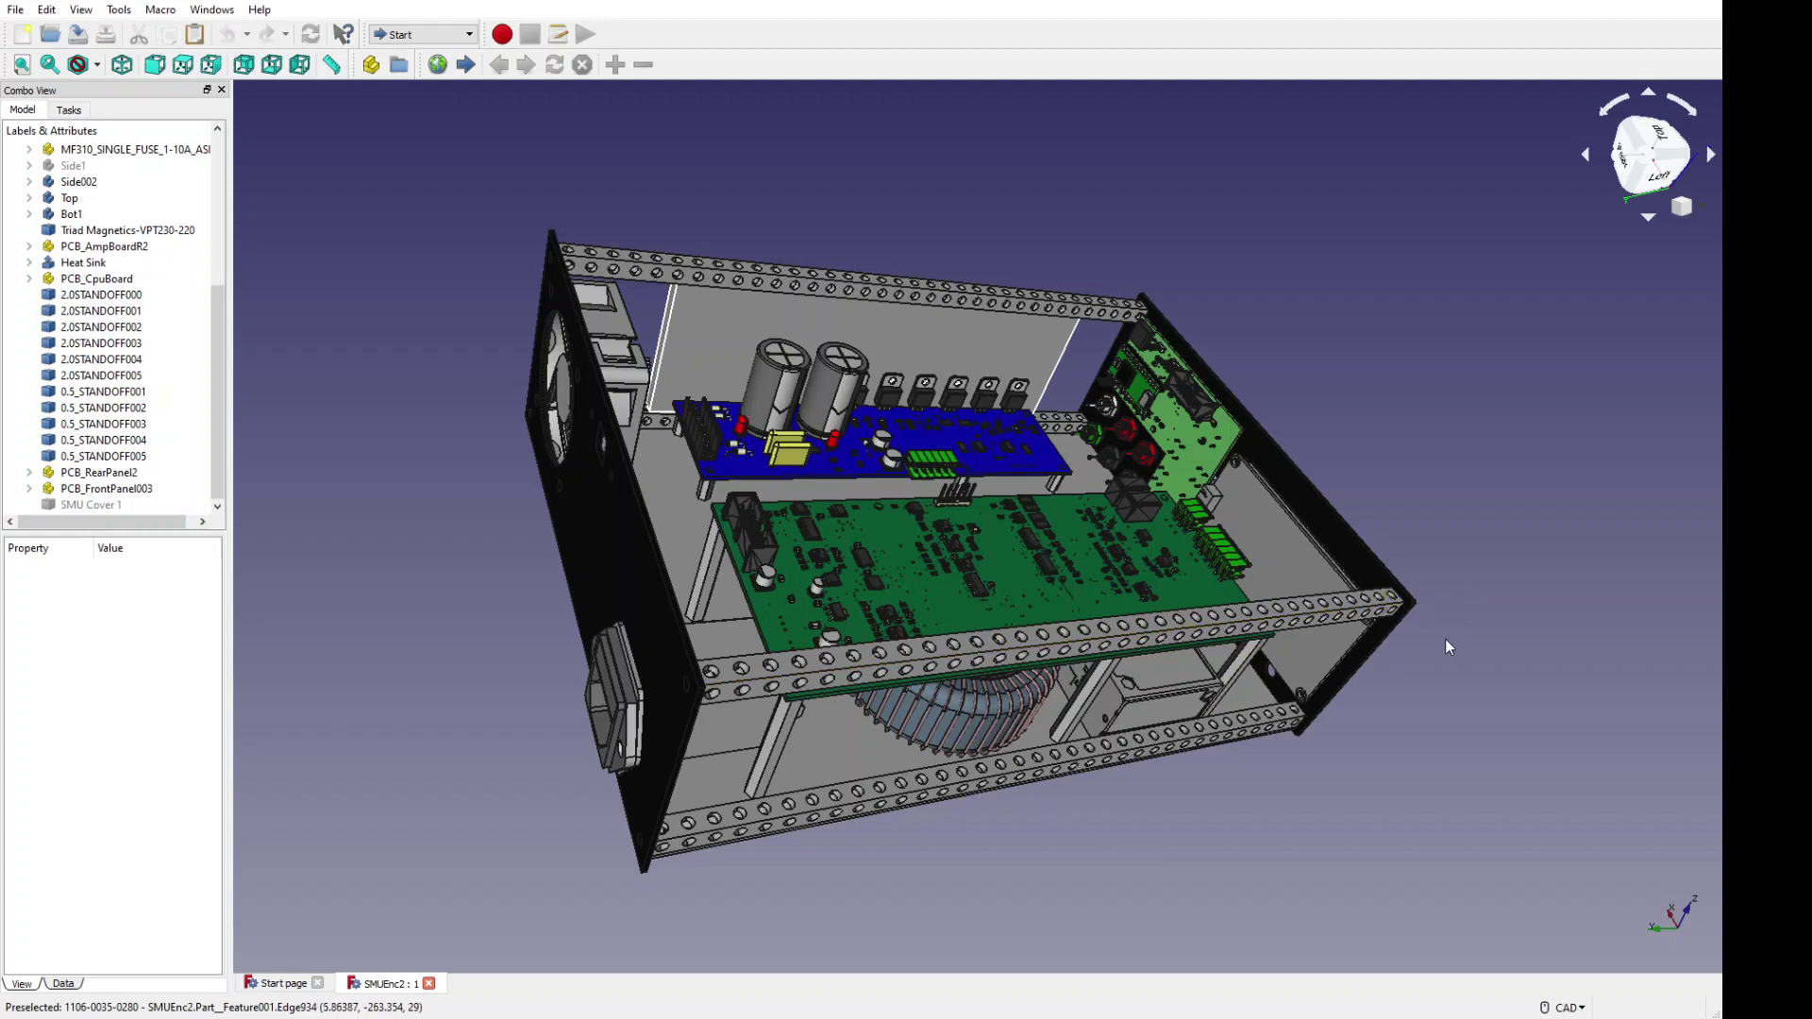
Show the Front view of the panel, then orbit to look down into the enclosure interior
key(1)
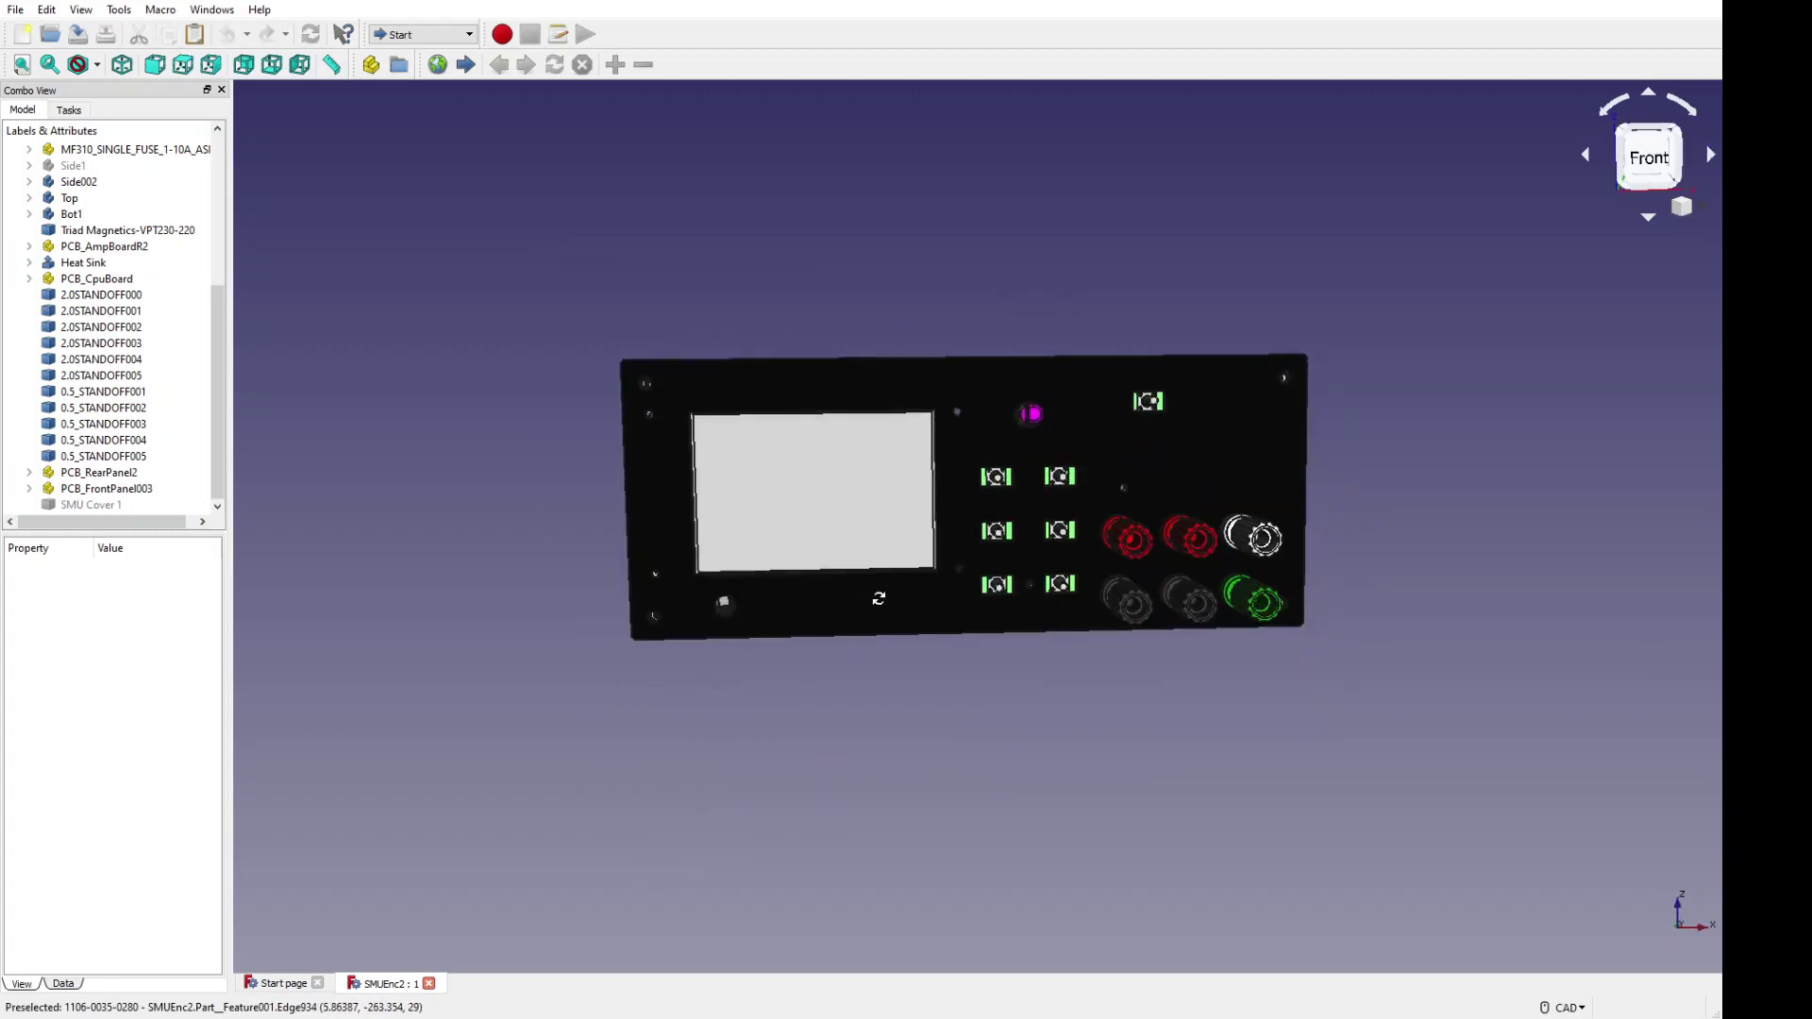
middle_drag(878, 615, 917, 670)
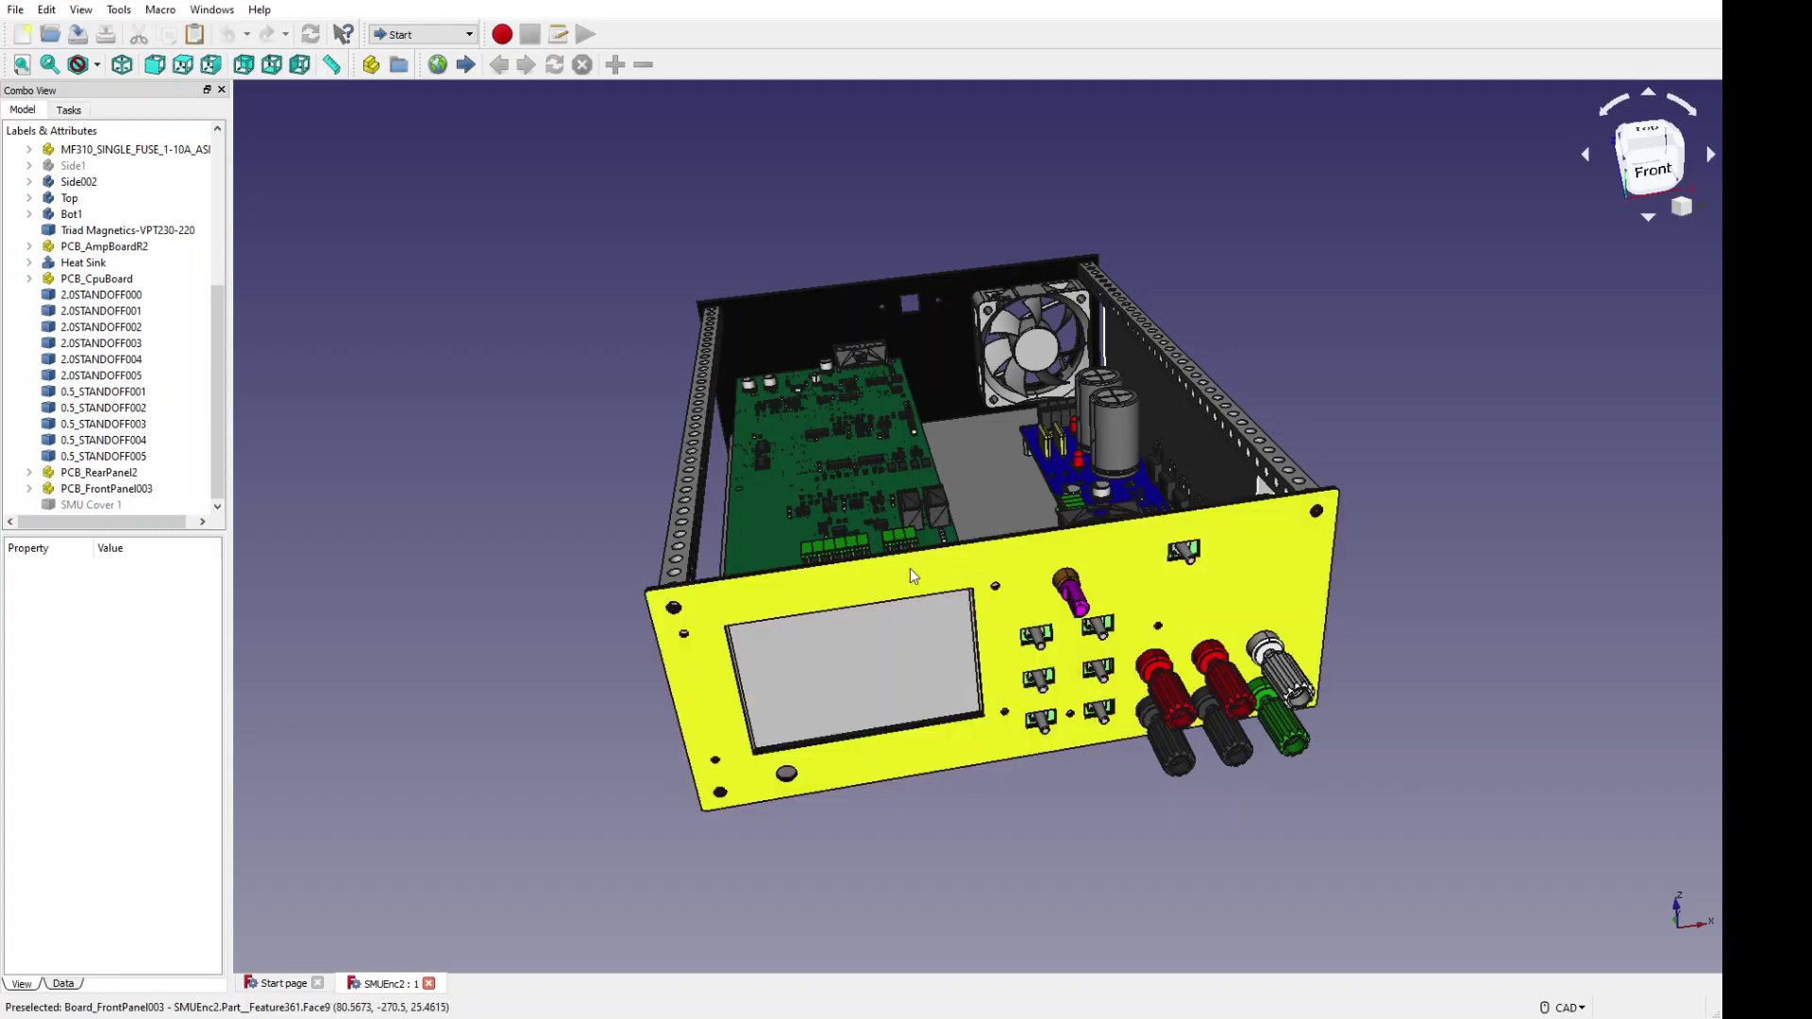
middle_drag(977, 571, 935, 651)
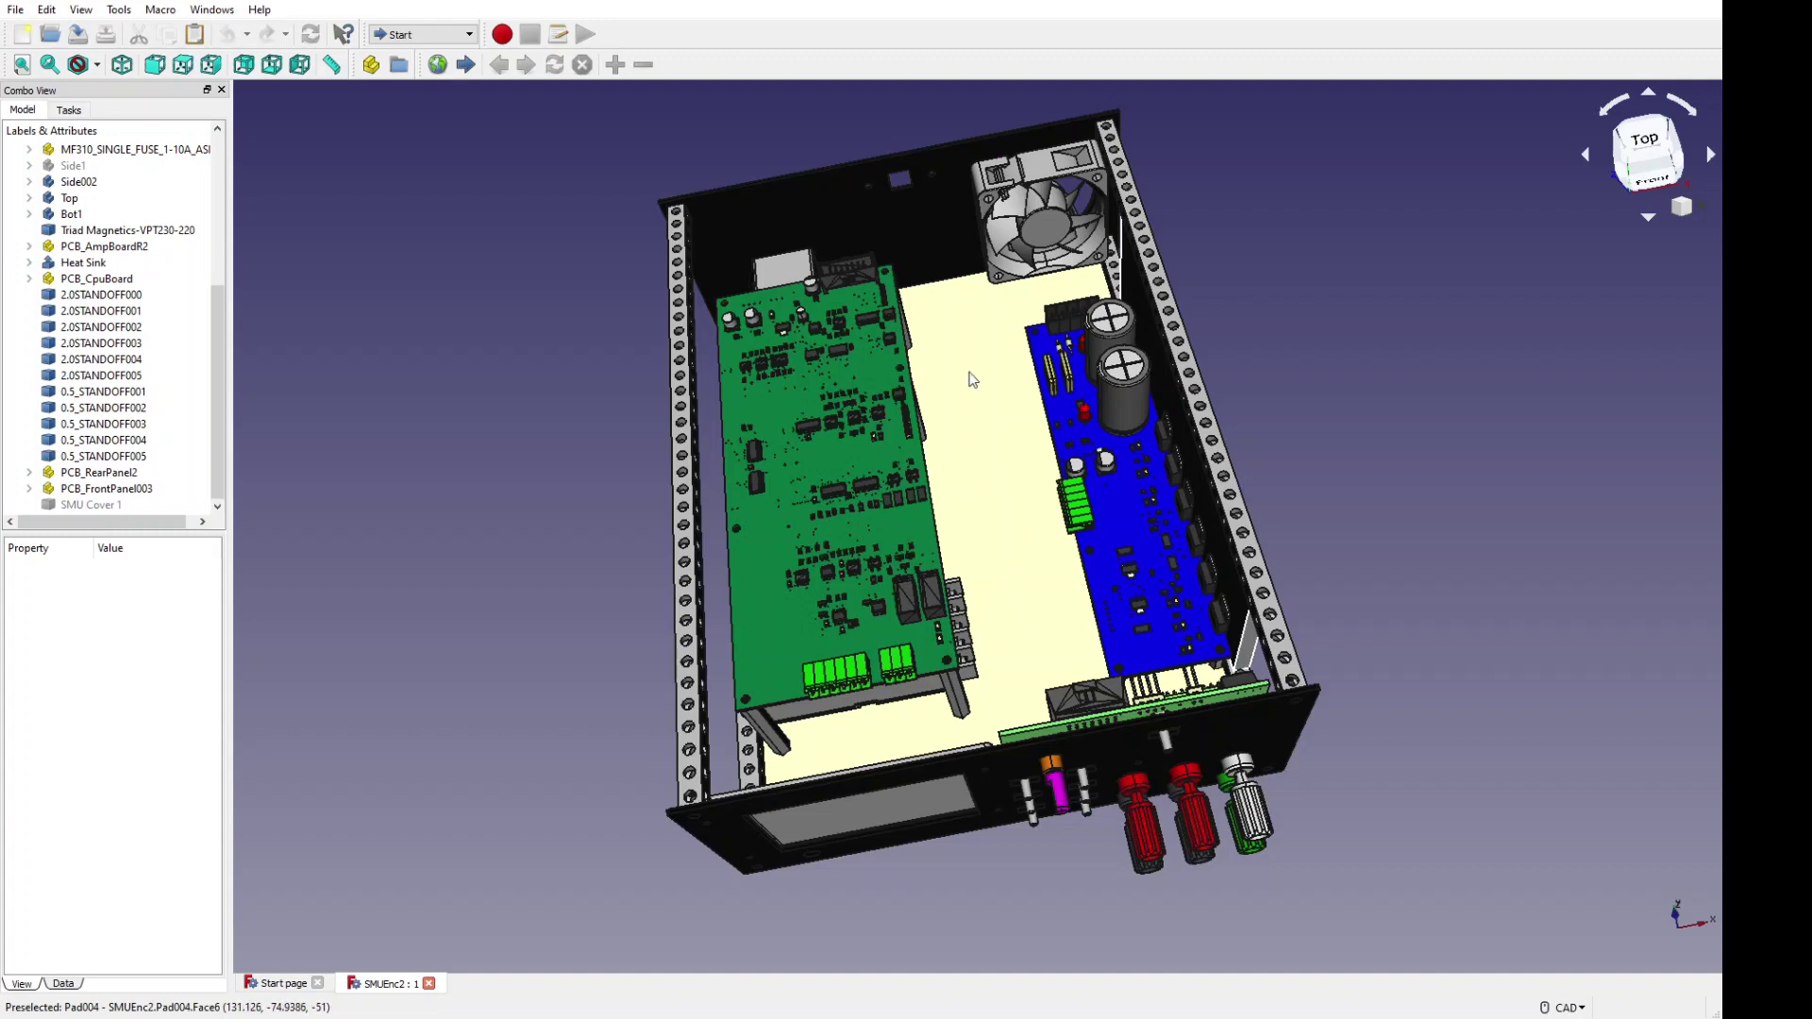
Orbit from the Top view until the front panel with LCD window and binding posts faces forward
middle_drag(972, 380, 975, 703)
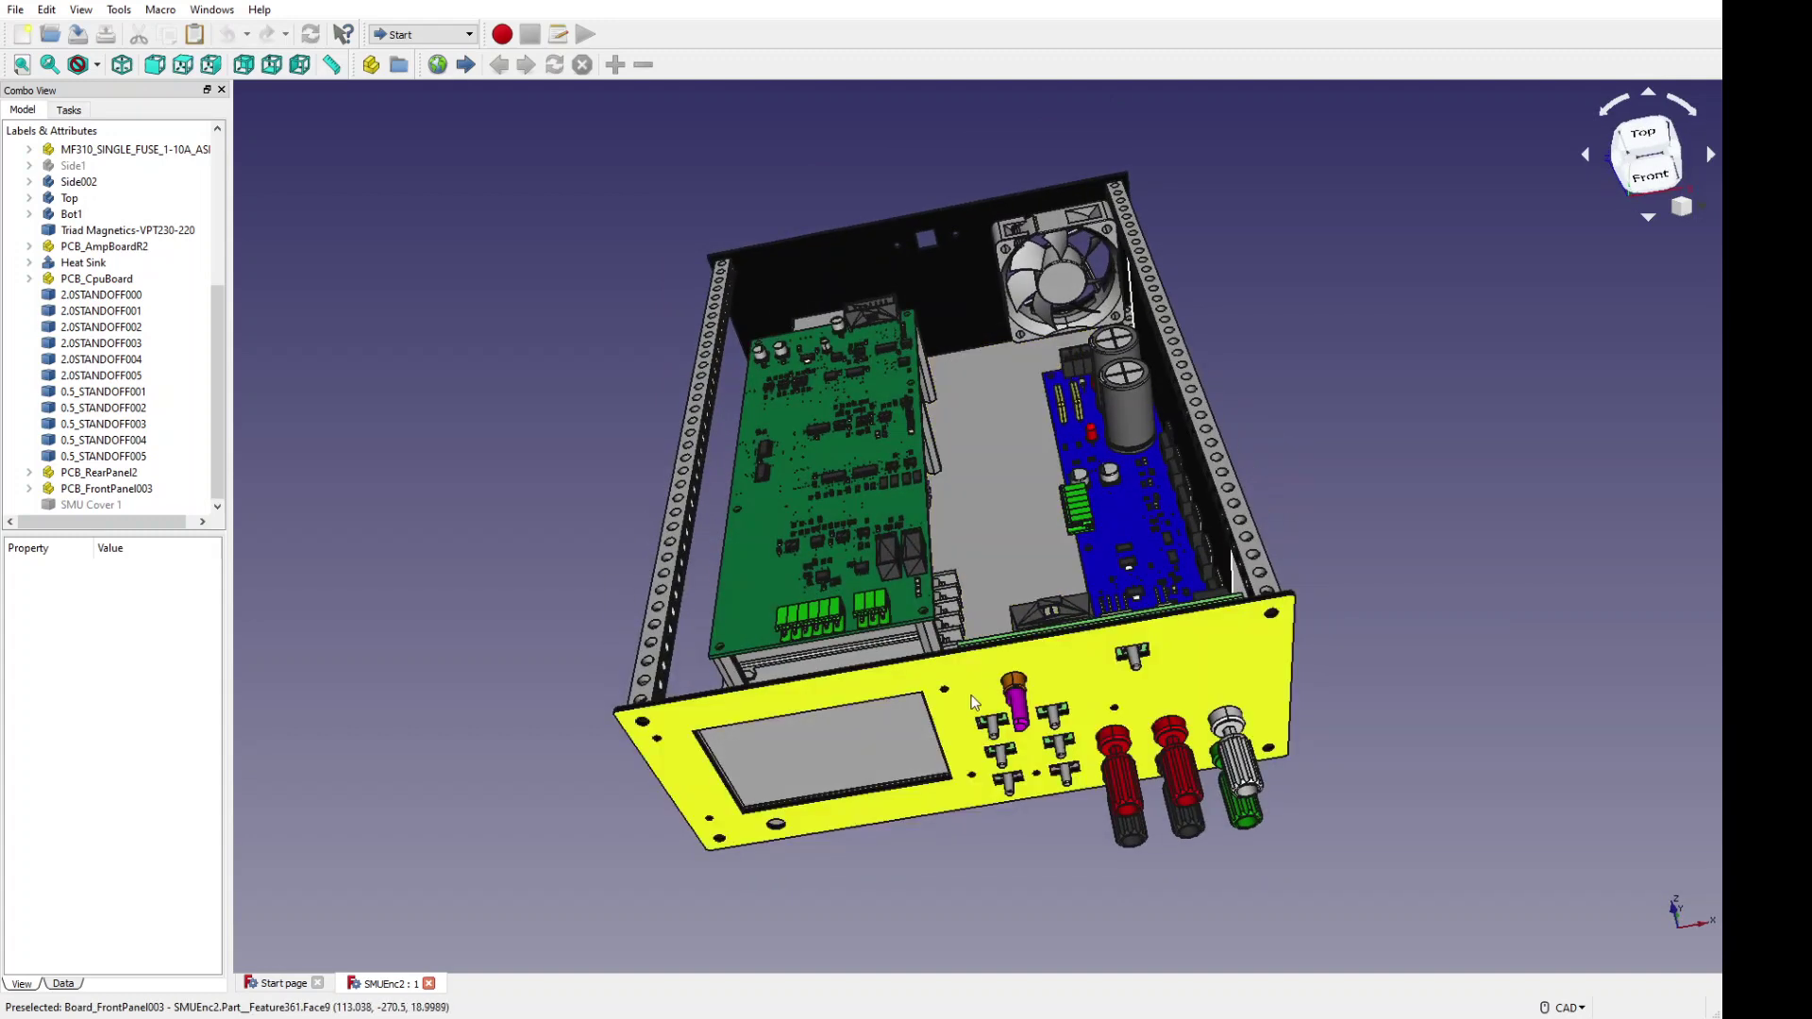